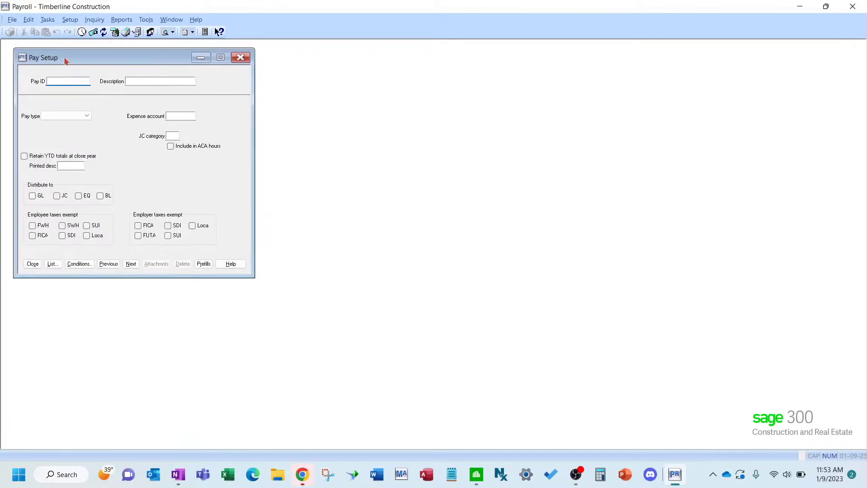
Open Deduction Setup and place its window below and beside the Pay Setup window.
{"action": "left_click", "coordinate": [69, 20]}
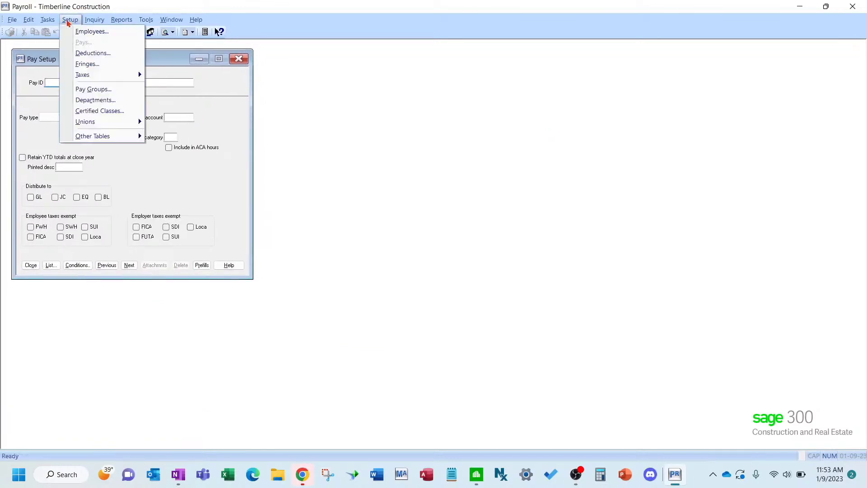
{"action": "left_click", "coordinate": [100, 53]}
{"action": "left_click_drag", "start_coordinate": [401, 145], "coordinate": [375, 229]}
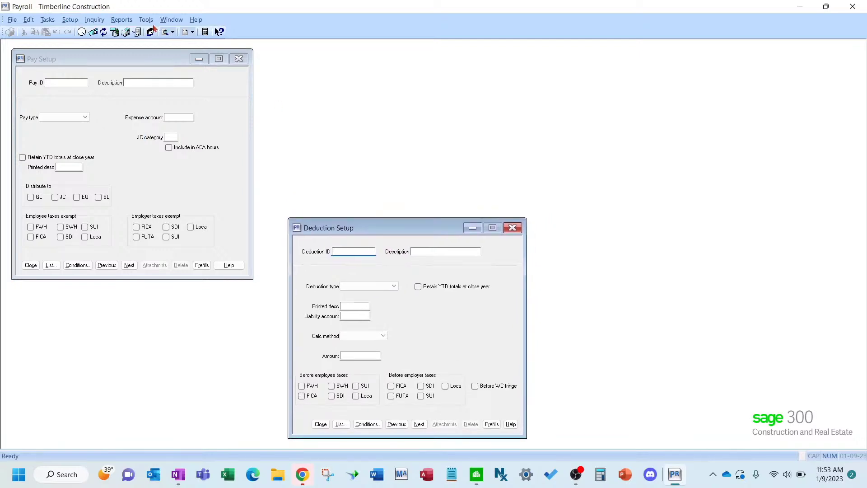
Open the W-2 form modification window, place it clear of the other two windows, and look over the available payroll tasks.
{"action": "left_click", "coordinate": [146, 20]}
{"action": "mouse_move", "coordinate": [203, 42]}
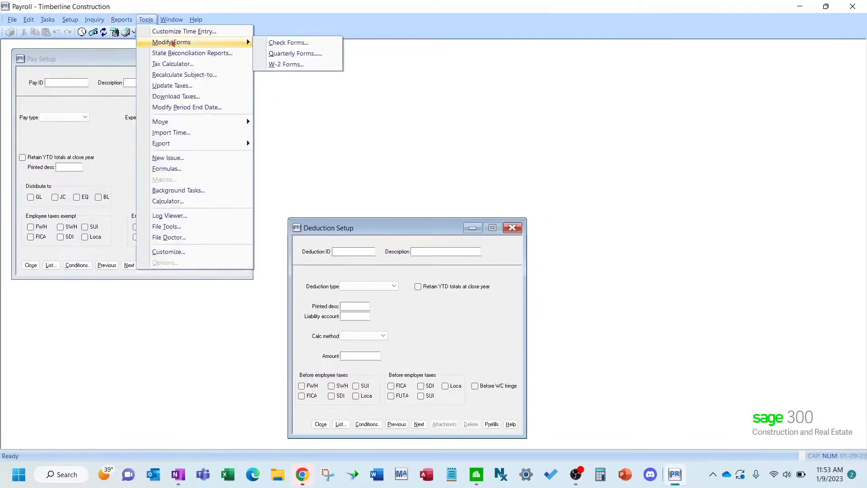
{"action": "left_click", "coordinate": [287, 64]}
{"action": "left_click_drag", "start_coordinate": [468, 176], "coordinate": [707, 85]}
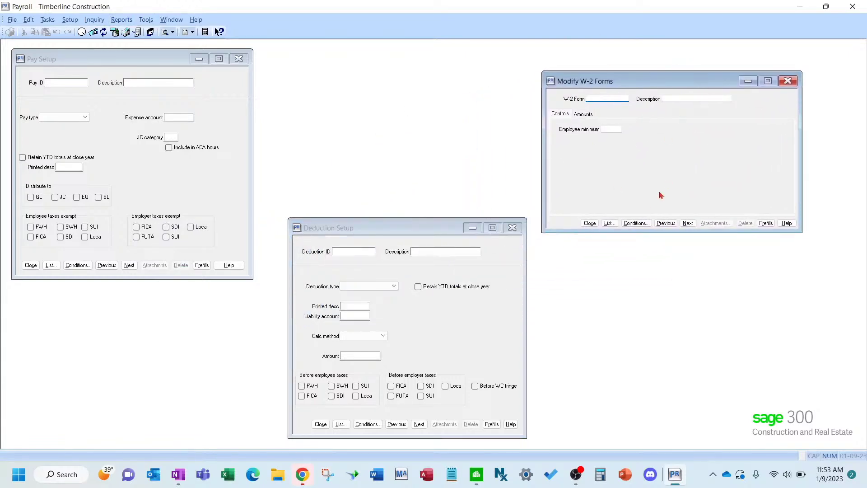
{"action": "left_click", "coordinate": [48, 19]}
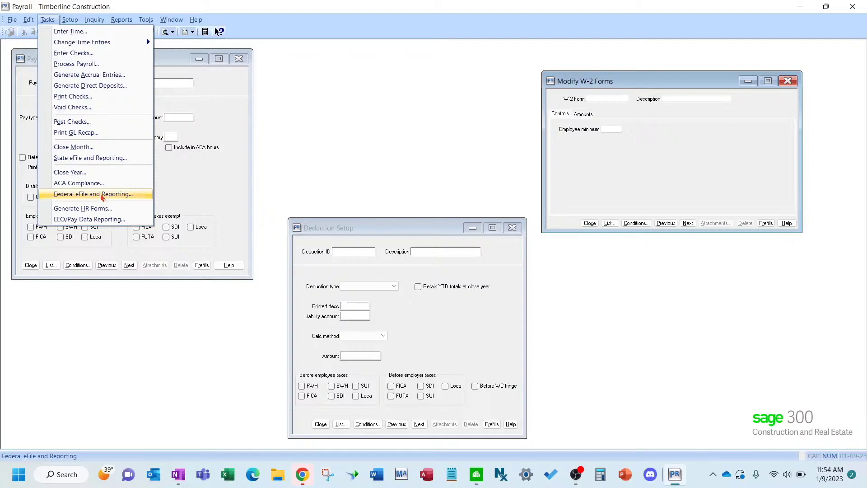
{"action": "left_click", "coordinate": [658, 90]}
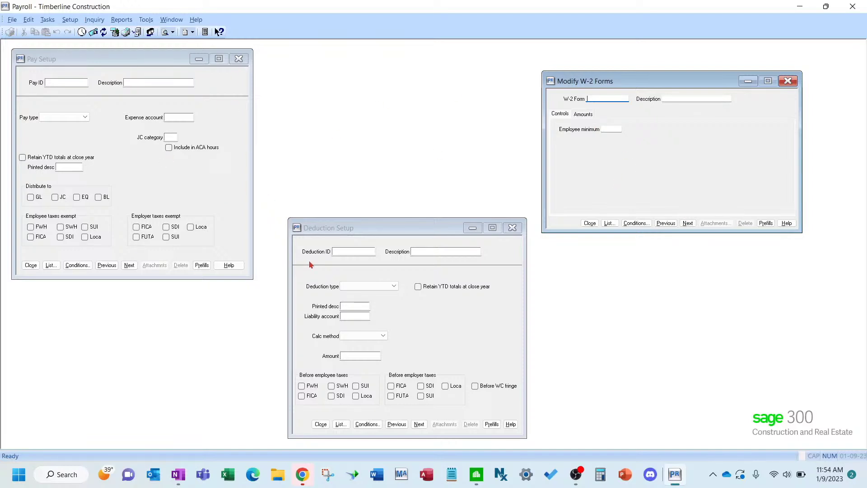
Look through the list of existing pay IDs in Pay Setup, and close it without choosing one.
{"action": "left_click", "coordinate": [112, 58]}
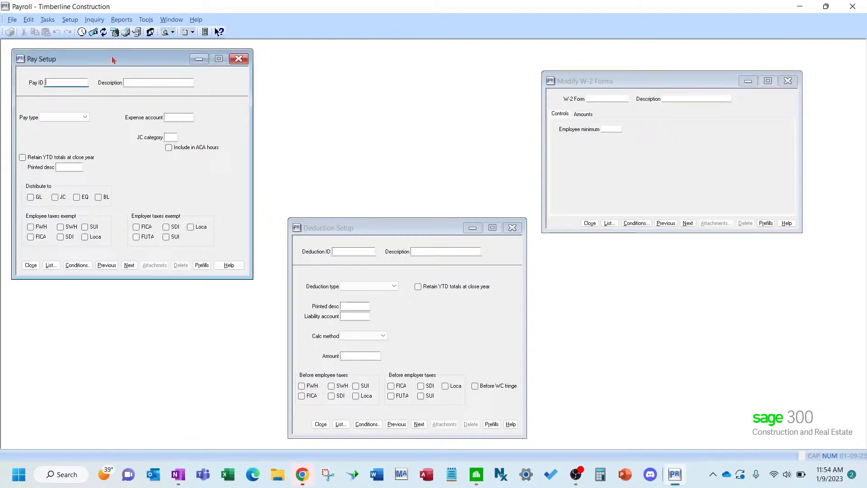
{"action": "key", "text": "F9"}
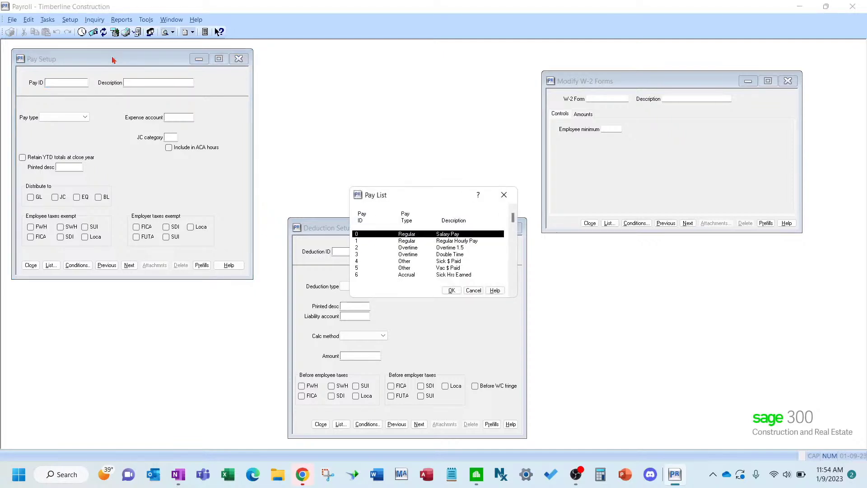
{"action": "key", "text": "Down"}
{"action": "key", "text": "Page_Down"}
{"action": "key", "text": "Page_Down"}
{"action": "key", "text": "Down"}
{"action": "key", "text": "Down"}
{"action": "key", "text": "Down"}
{"action": "key", "text": "Down"}
{"action": "key", "text": "Down"}
{"action": "key", "text": "Down"}
{"action": "key", "text": "Down"}
{"action": "key", "text": "Down"}
{"action": "key", "text": "Down"}
{"action": "key", "text": "Down"}
{"action": "key", "text": "Down"}
{"action": "key", "text": "Down"}
{"action": "key", "text": "Down"}
{"action": "key", "text": "Down"}
{"action": "key", "text": "Down"}
{"action": "key", "text": "Down"}
{"action": "key", "text": "Down"}
{"action": "key", "text": "Down"}
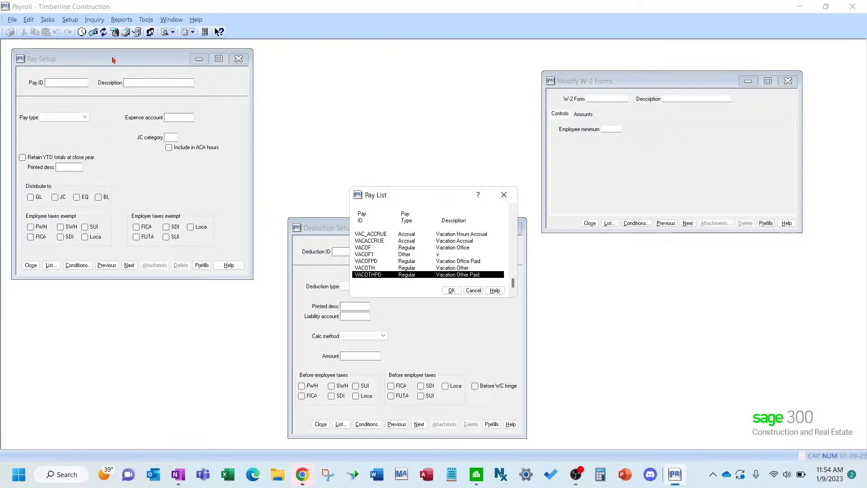
{"action": "left_click", "coordinate": [474, 291]}
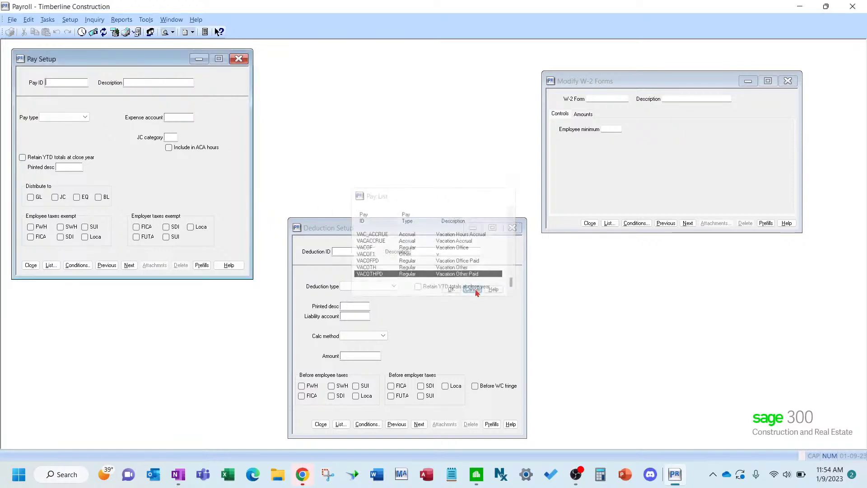
Create the pay ID PERSONALUS with the description "Personal Use of Vehicle".
{"action": "type", "text": "PERSONALUS"}
{"action": "key", "text": "Tab"}
{"action": "type", "text": "pERSON"}
{"action": "key", "text": "BackSpace"}
{"action": "key", "text": "BackSpace"}
{"action": "key", "text": "BackSpace"}
{"action": "key", "text": "BackSpace"}
{"action": "key", "text": "BackSpace"}
{"action": "key", "text": "Caps_Lock"}
{"action": "type", "text": "Personal Use of Vehicle"}
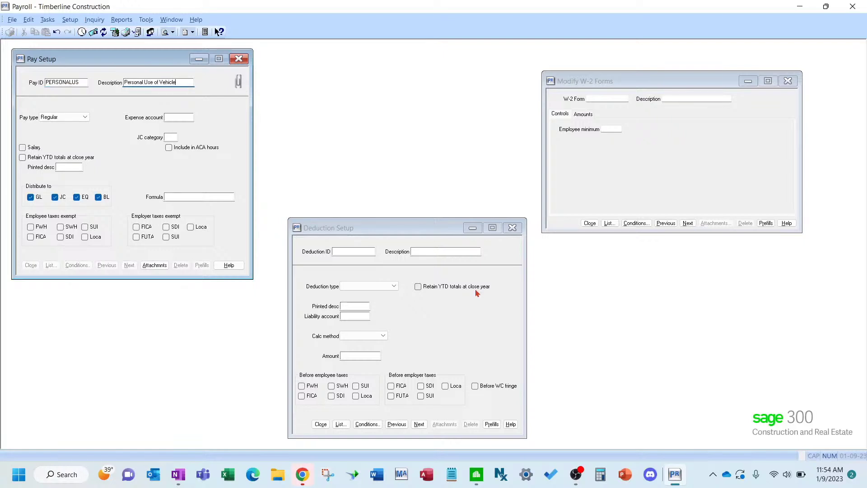
{"action": "key", "text": "Tab"}
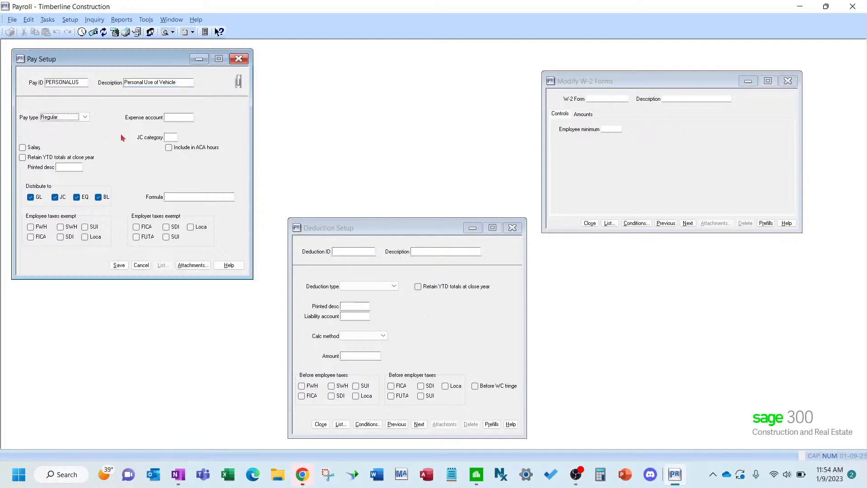
Set the pay type to Other, mark it as In/Out, and save the pay to start its deduction record.
{"action": "left_click", "coordinate": [85, 117]}
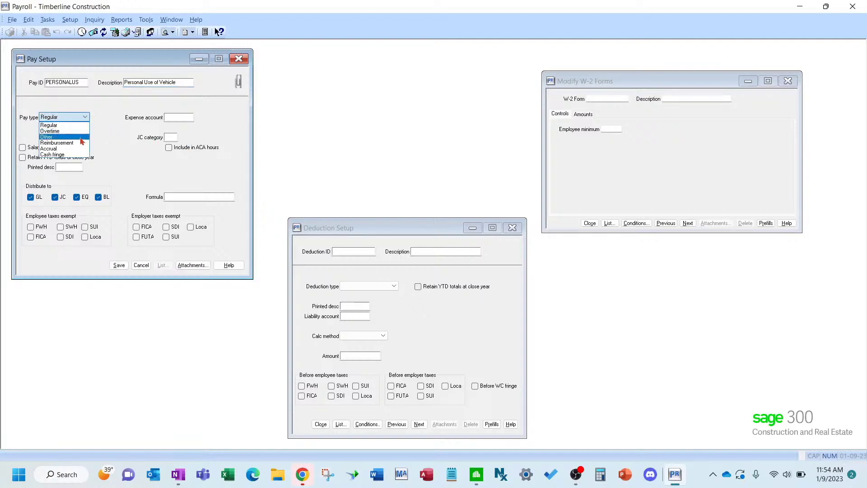
{"action": "left_click", "coordinate": [81, 138]}
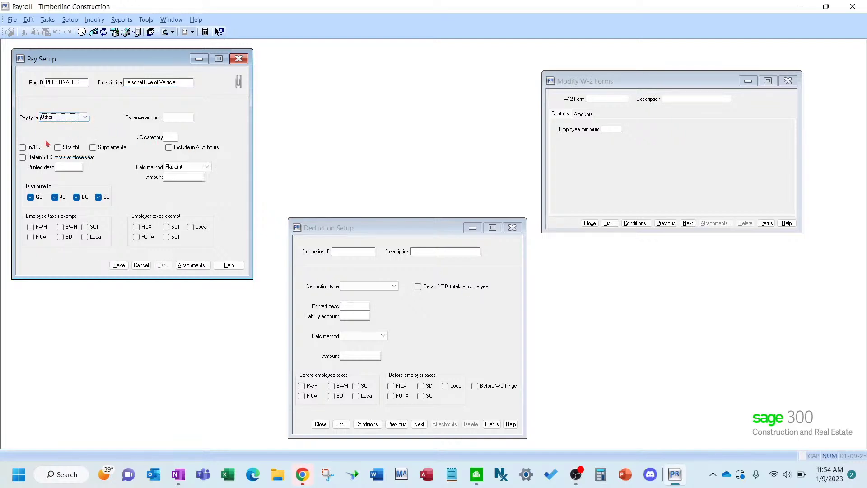
{"action": "left_click", "coordinate": [22, 148]}
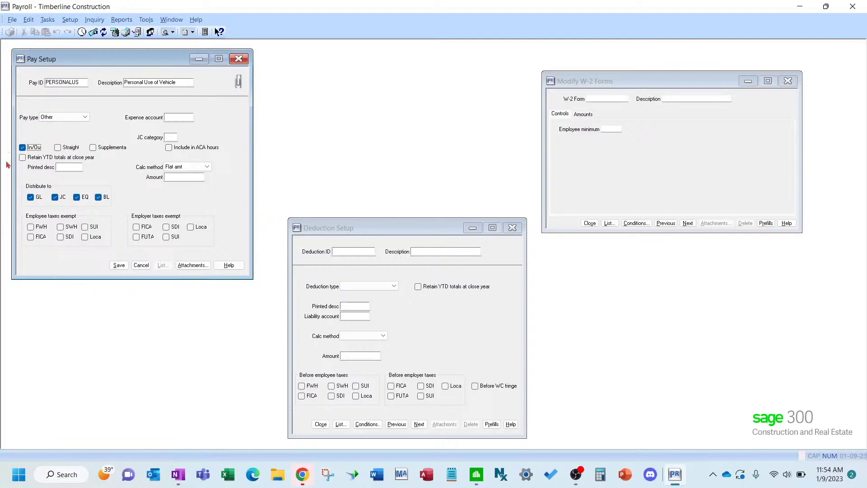
{"action": "left_click", "coordinate": [120, 267]}
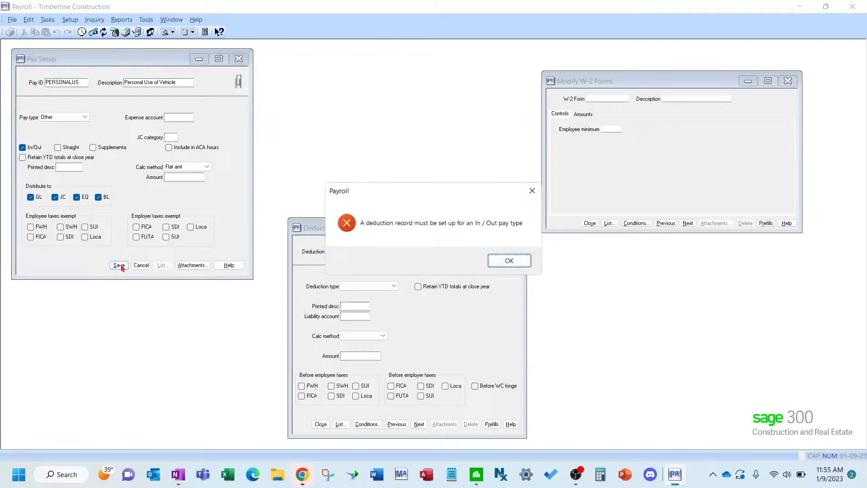
{"action": "left_click", "coordinate": [509, 262]}
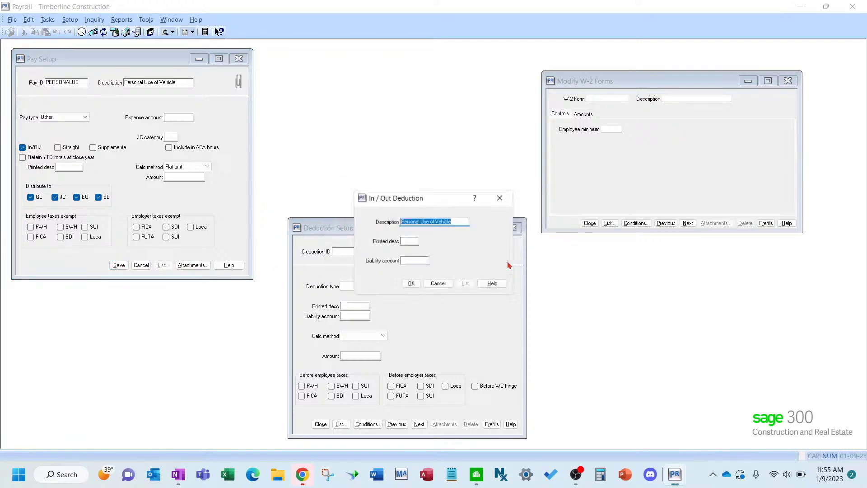
Complete the In/Out deduction with printed description PERSUS and liability account 2109 Other Withholdings.
{"action": "key", "text": "Tab"}
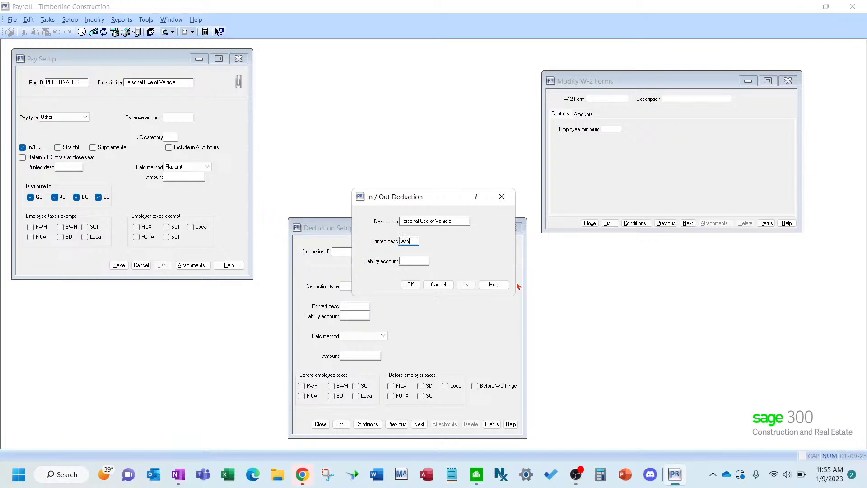
{"action": "type", "text": "PERS"}
{"action": "type", "text": "US"}
{"action": "key", "text": "Tab"}
{"action": "key", "text": "F4"}
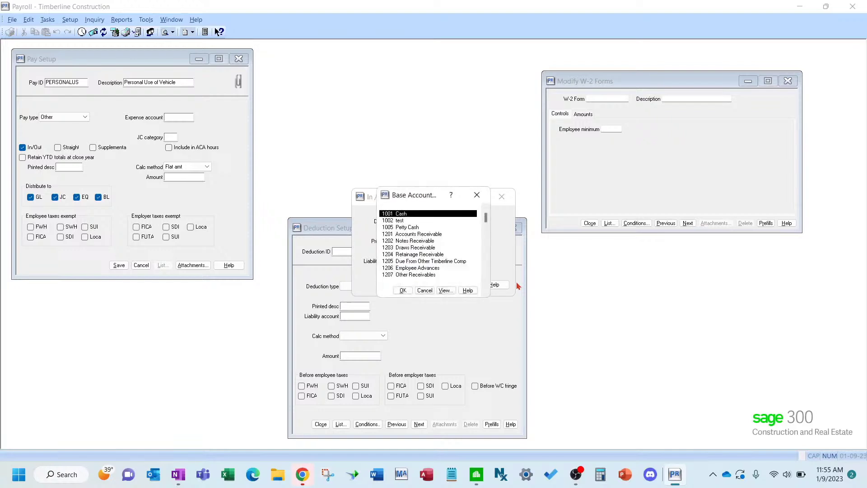
{"action": "scroll", "coordinate": [439, 258], "scroll_direction": "down", "scroll_amount": 5}
{"action": "scroll", "coordinate": [439, 258], "scroll_direction": "down", "scroll_amount": 2}
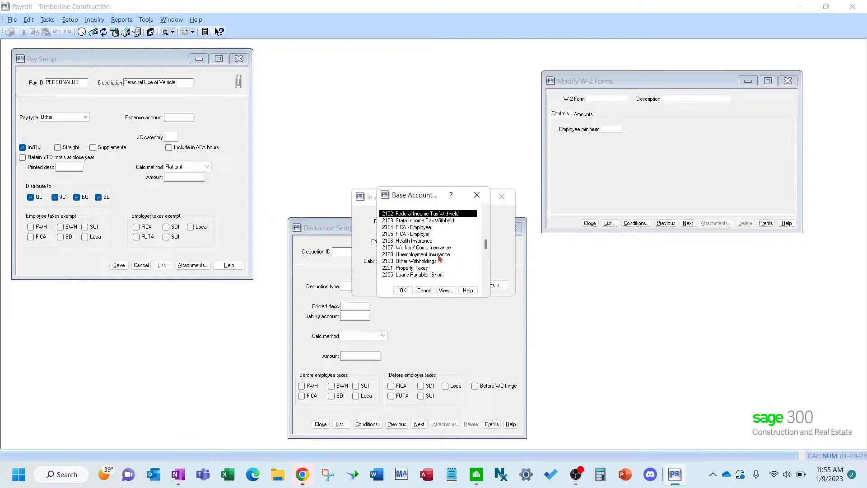
{"action": "double_click", "coordinate": [441, 262]}
{"action": "left_click", "coordinate": [413, 288]}
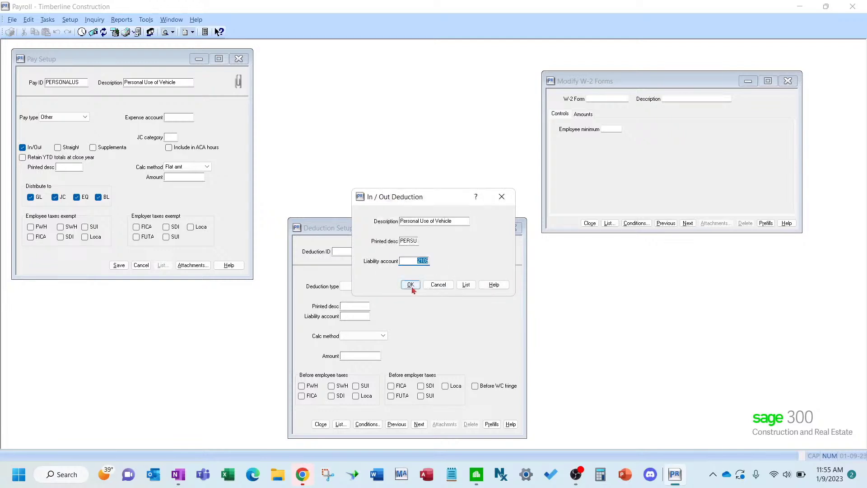
{"action": "left_click", "coordinate": [85, 267]}
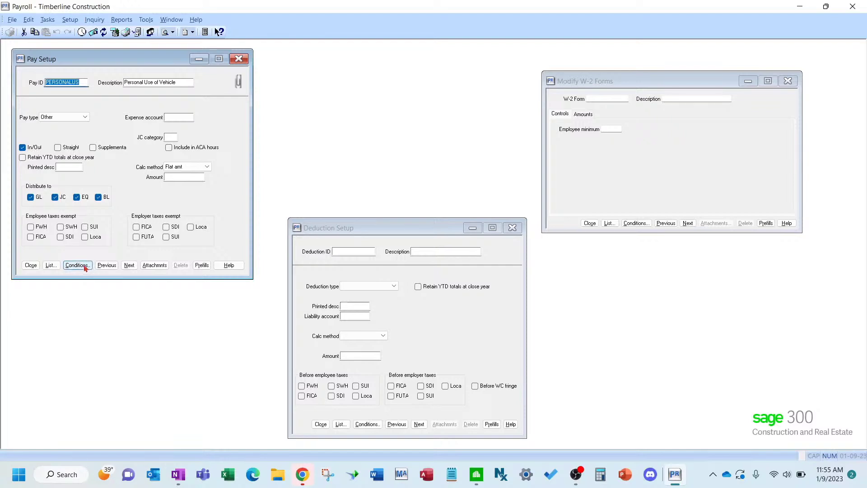
Bring up the PERSONALUS deduction in Deduction Setup to review it against its matching pay.
{"action": "left_click", "coordinate": [386, 242]}
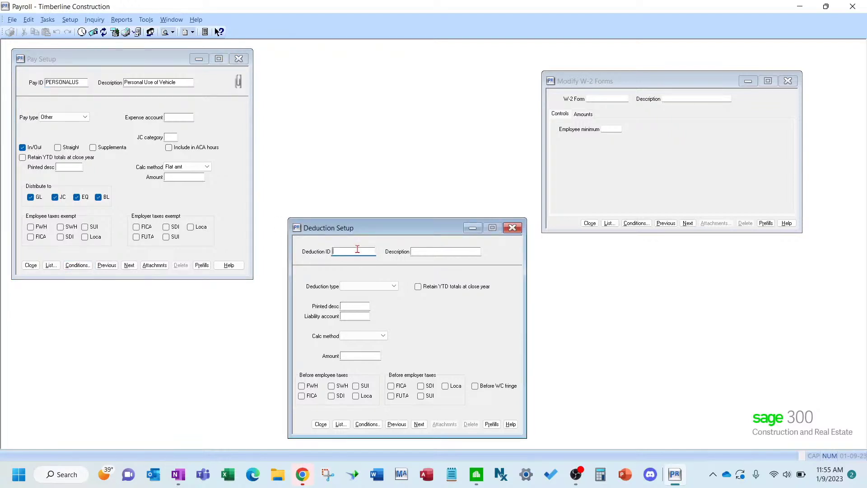
{"action": "left_click", "coordinate": [341, 424]}
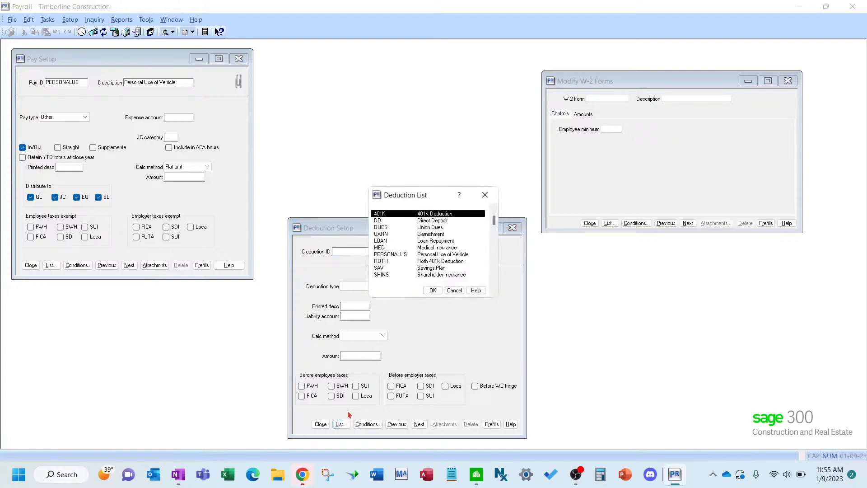
{"action": "double_click", "coordinate": [396, 257]}
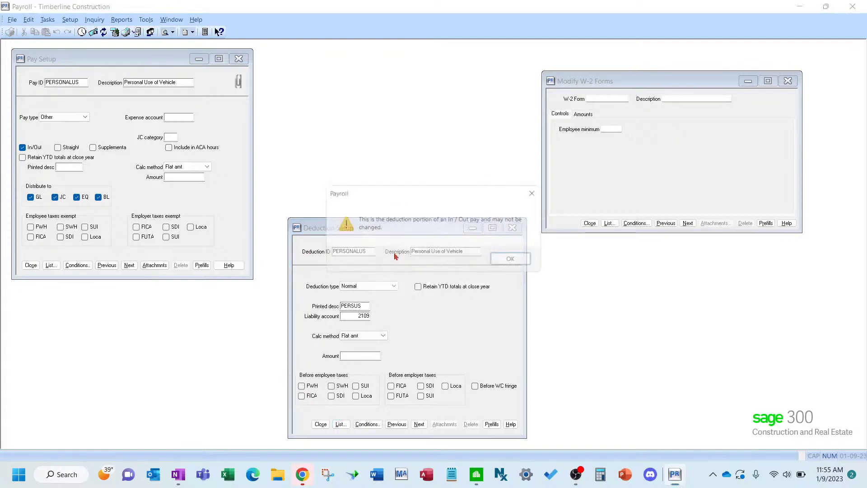
{"action": "left_click", "coordinate": [519, 260]}
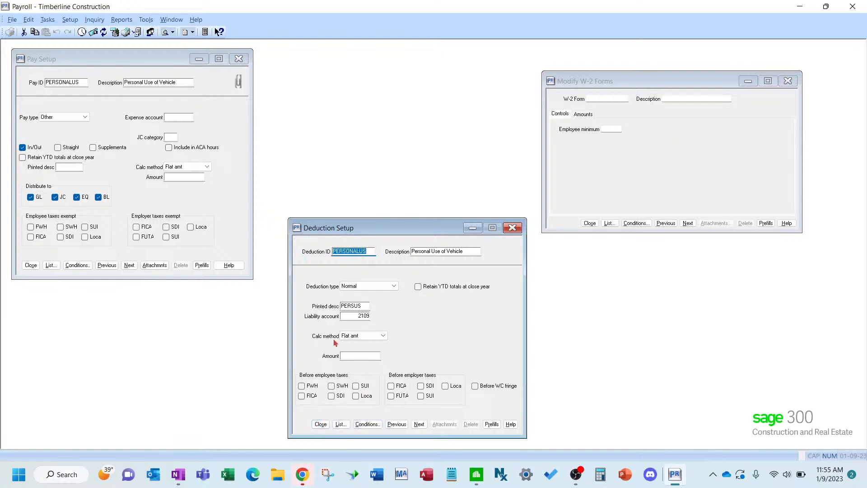
{"action": "left_click", "coordinate": [234, 183]}
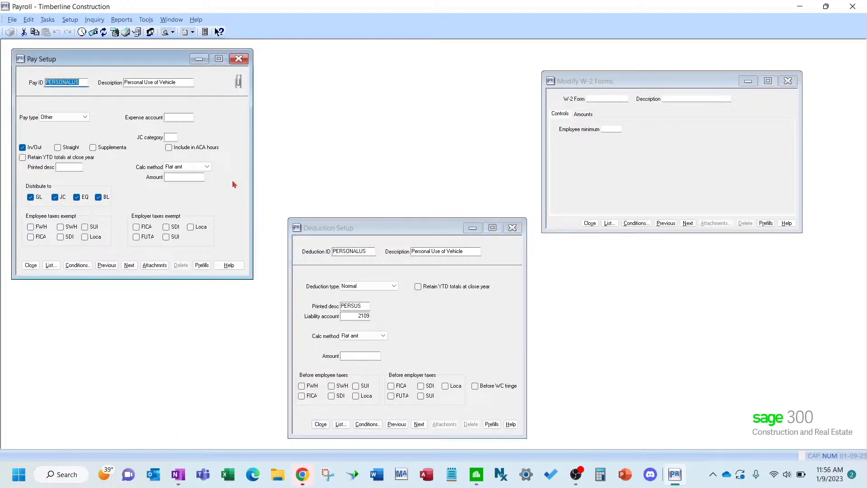
Load the default W-2 form and review the amounts assigned to its boxes.
{"action": "left_click", "coordinate": [664, 154]}
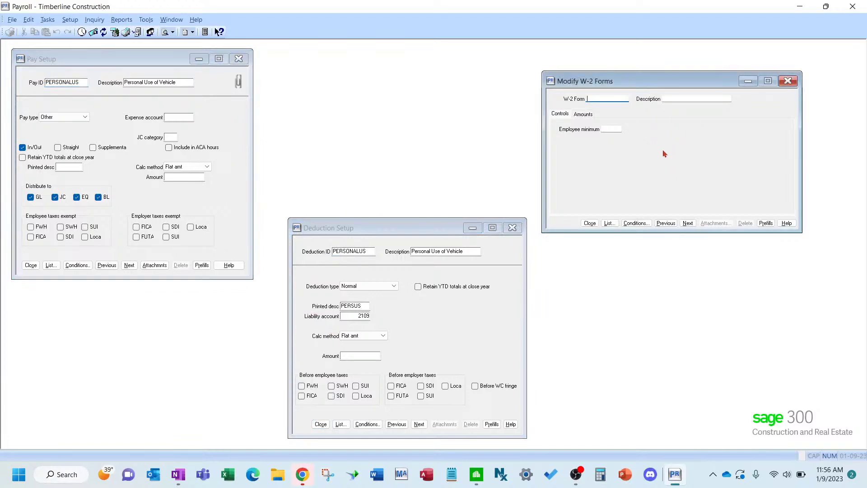
{"action": "left_click", "coordinate": [687, 223]}
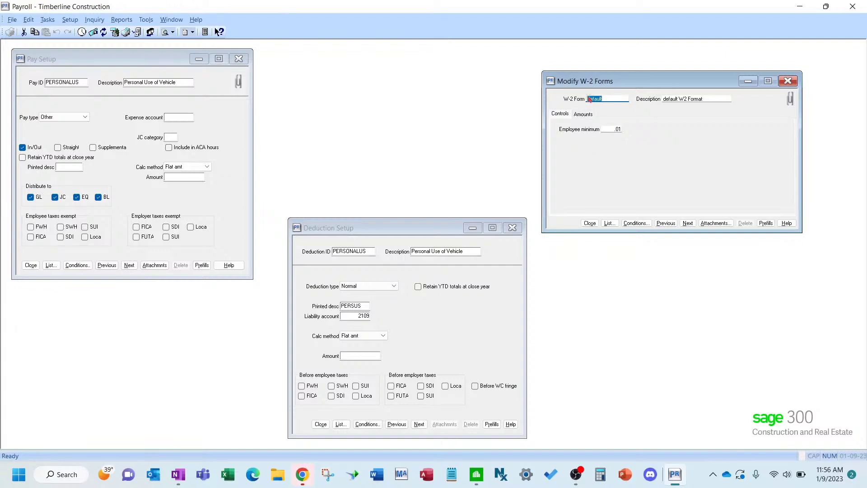
{"action": "left_click", "coordinate": [583, 115]}
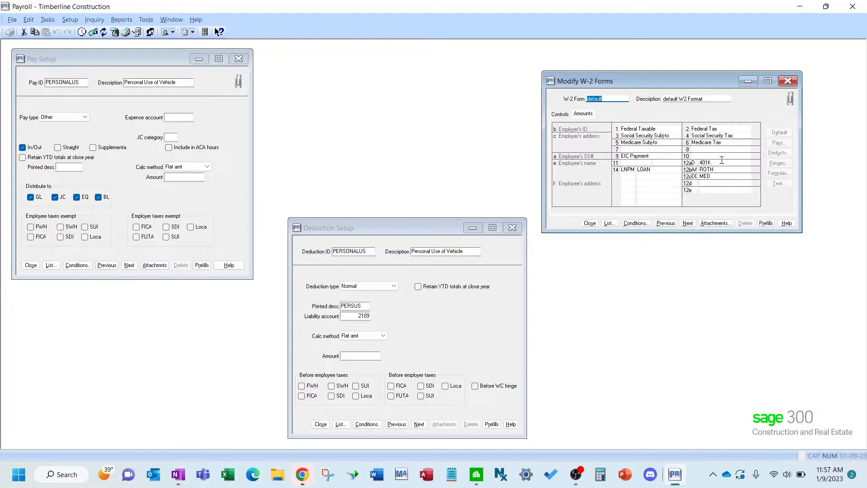
{"action": "left_click", "coordinate": [430, 231]}
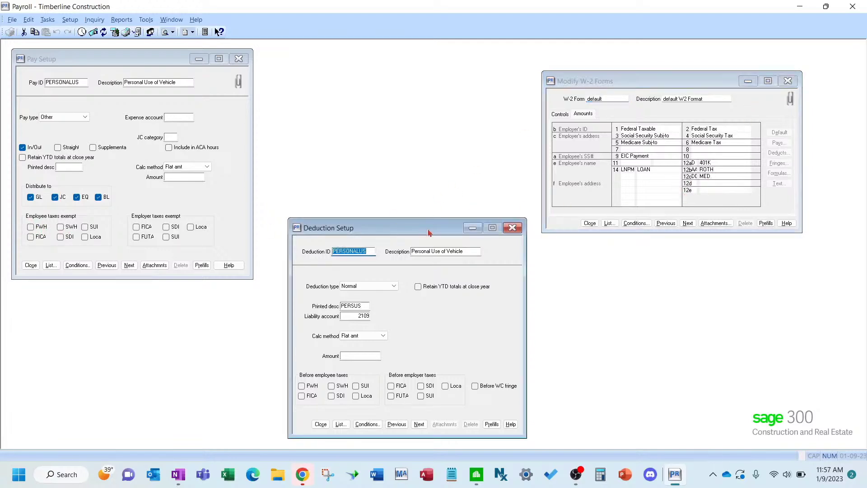
Open Employee Setup in a clear position, load the employee by employee number, and open that employee's pays table.
{"action": "left_click", "coordinate": [70, 20]}
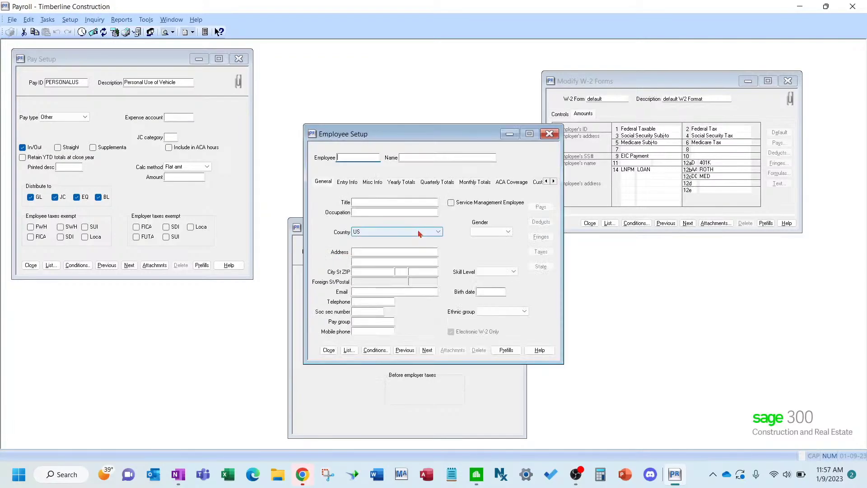
{"action": "left_click_drag", "start_coordinate": [418, 133], "coordinate": [387, 62]}
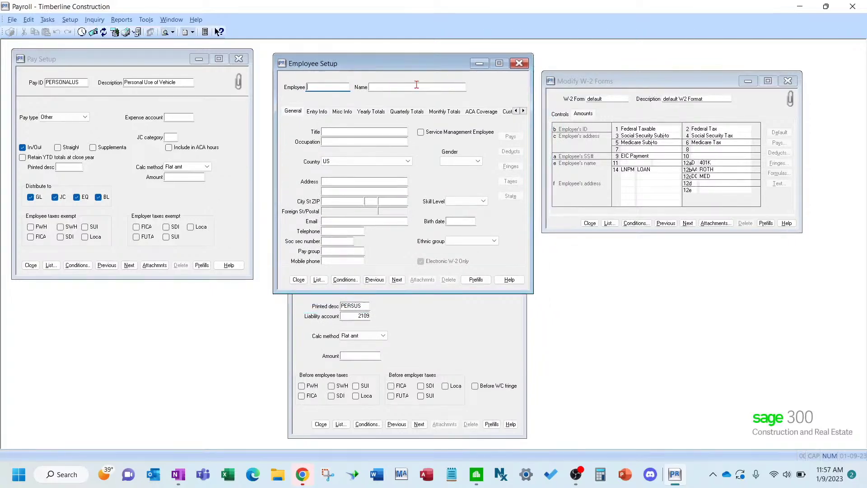
{"action": "type", "text": "05"}
{"action": "key", "text": "Tab"}
{"action": "key", "text": "Tab"}
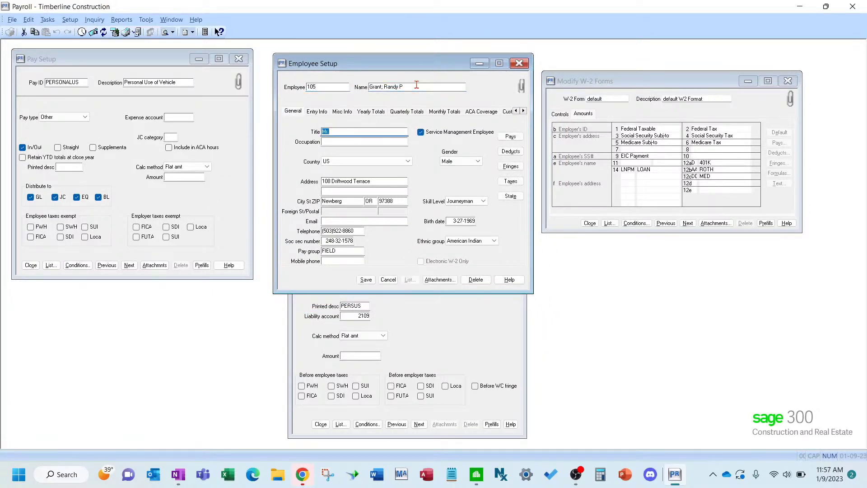
{"action": "left_click", "coordinate": [510, 136]}
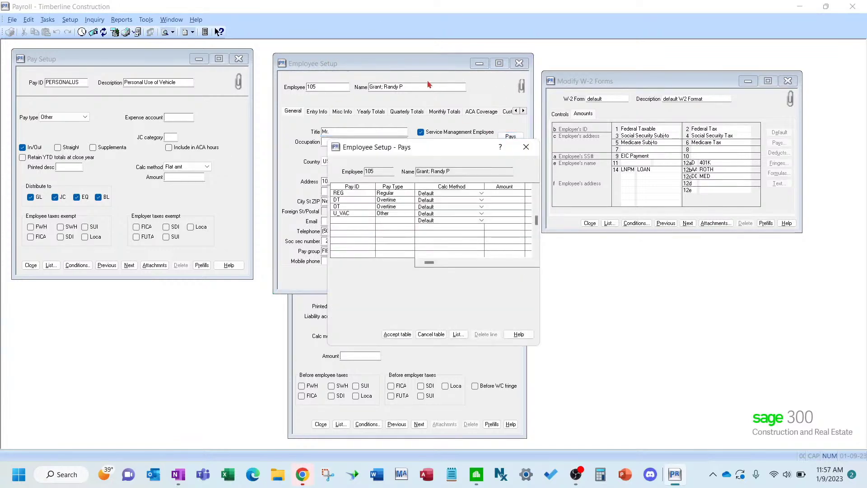
Examine the employee's pays table across to the YTD Units, Prior Yr Pay and YTD Pay columns, and cancel out of the table.
{"action": "left_click", "coordinate": [506, 265]}
{"action": "left_click", "coordinate": [506, 266]}
{"action": "left_click", "coordinate": [507, 265]}
{"action": "left_click", "coordinate": [506, 265]}
{"action": "left_click", "coordinate": [507, 265]}
{"action": "left_click", "coordinate": [507, 269]}
{"action": "left_click", "coordinate": [507, 269]}
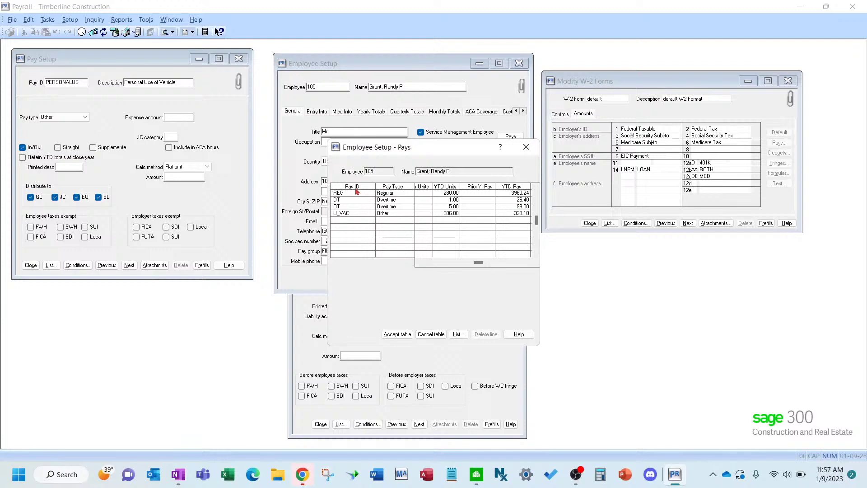
{"action": "left_click", "coordinate": [50, 19]}
{"action": "left_click", "coordinate": [431, 335]}
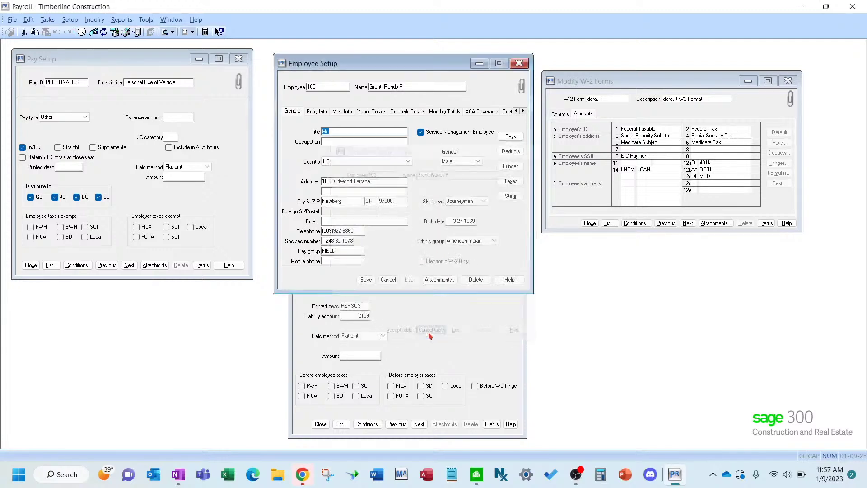
Save the employee record and minimize Employee Setup.
{"action": "type", "text": "Mr."}
{"action": "left_click", "coordinate": [366, 280]}
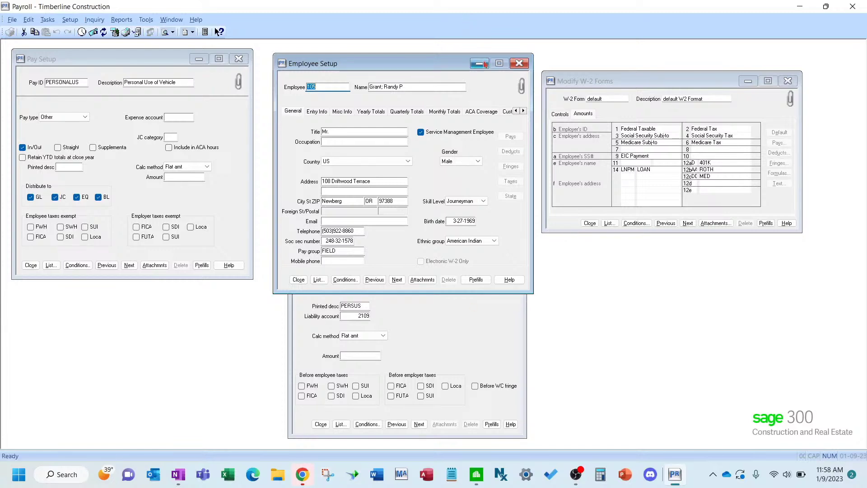
{"action": "left_click", "coordinate": [484, 64]}
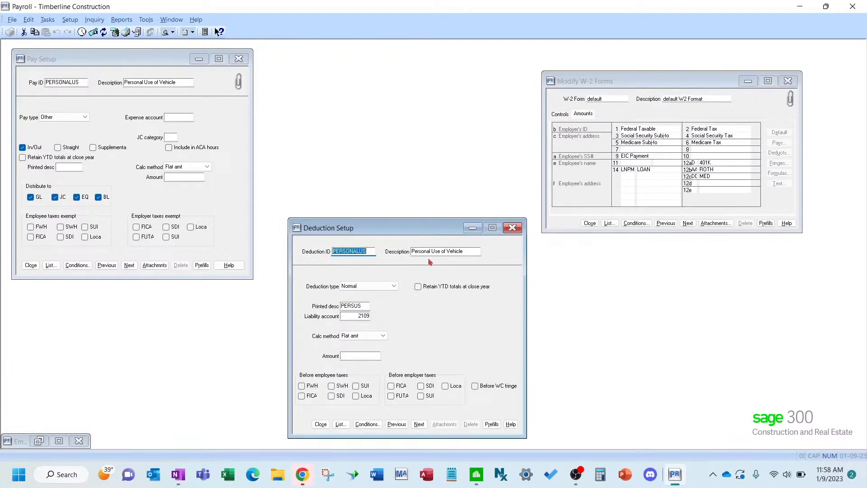
Open Enter Checks with view ADMIN and period begin date 5-31-2015, continuing without Service Management data, and place it above Deduction Setup.
{"action": "left_click", "coordinate": [51, 21]}
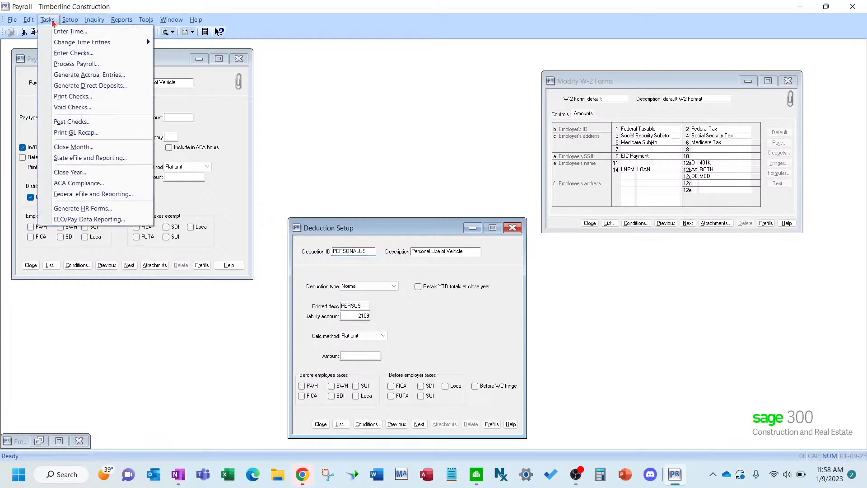
{"action": "left_click", "coordinate": [68, 54]}
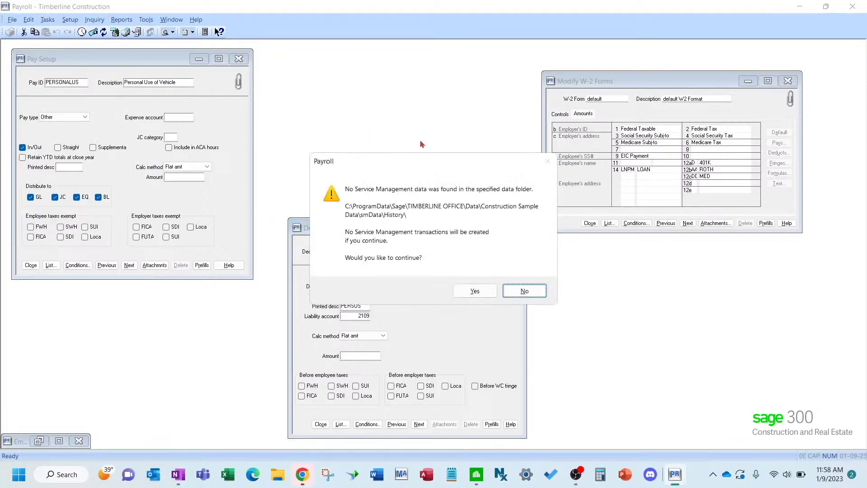
{"action": "left_click", "coordinate": [482, 290]}
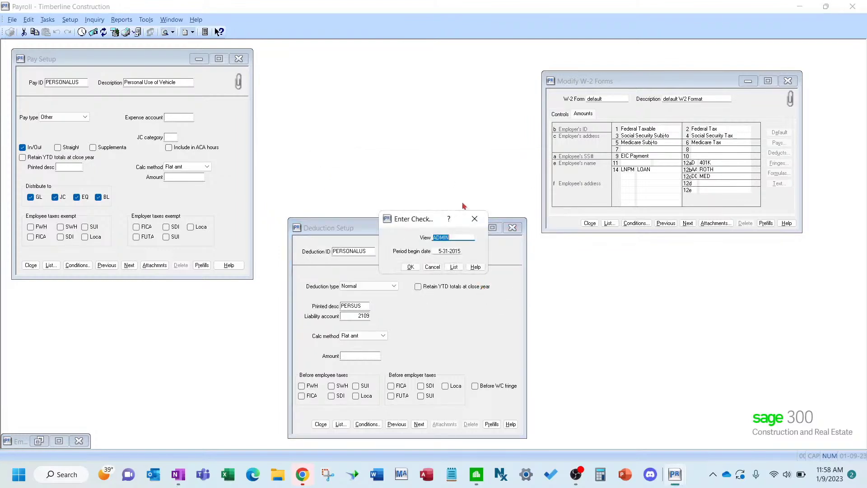
{"action": "left_click", "coordinate": [411, 267]}
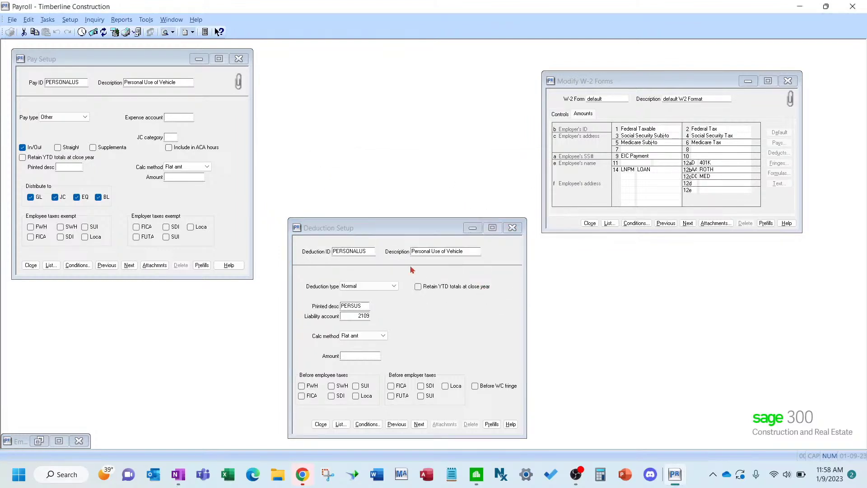
{"action": "left_click_drag", "start_coordinate": [411, 173], "coordinate": [373, 60]}
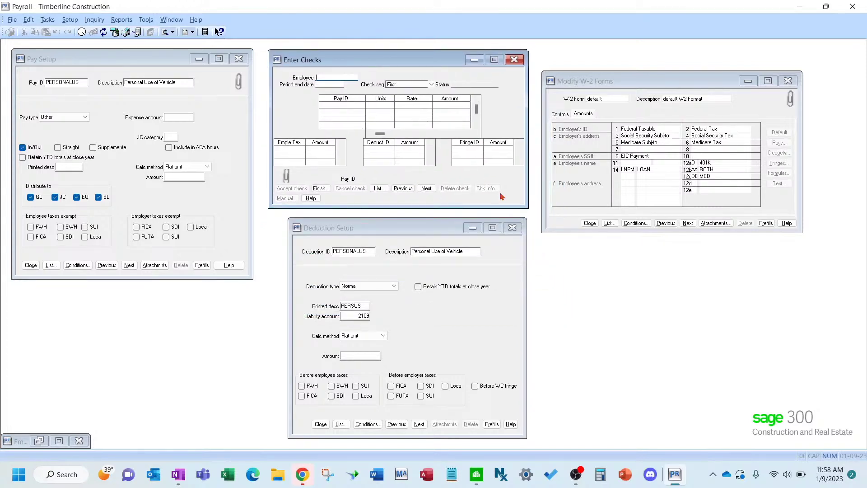
Start a first-sequence check for a different employee by employee number, with period end date 6-15-2015.
{"action": "type", "text": "108"}
{"action": "key", "text": "Tab"}
{"action": "type", "text": "061515"}
{"action": "key", "text": "Tab"}
{"action": "key", "text": "Tab"}
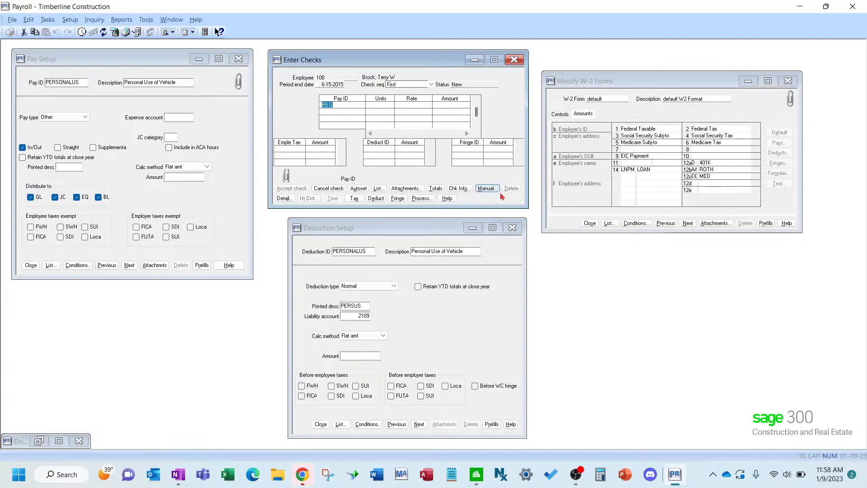
Pick the PERSONALUS pay from the pay list for the check's first line and give it an amount of 1200.00.
{"action": "key", "text": "Up"}
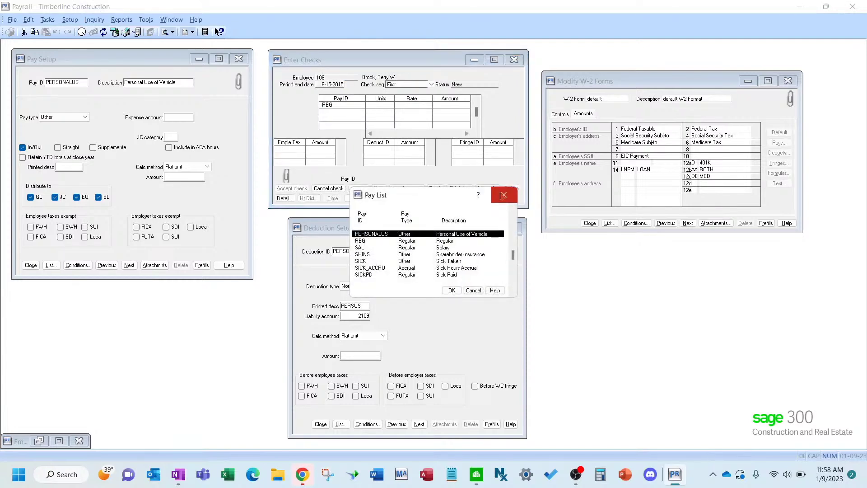
{"action": "key", "text": "Return"}
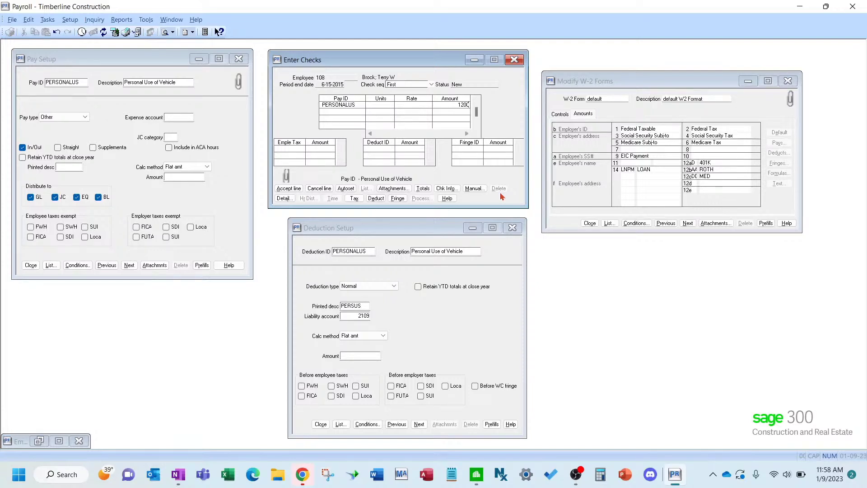
{"action": "key", "text": "Return"}
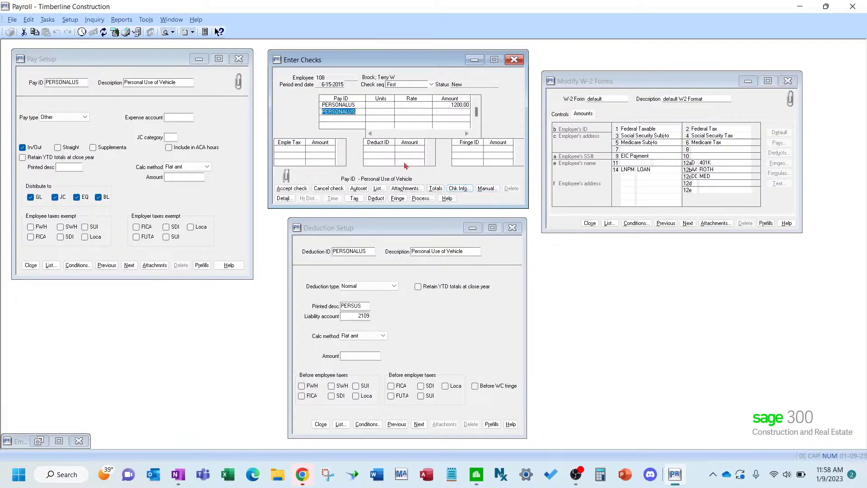
{"action": "left_click", "coordinate": [367, 105]}
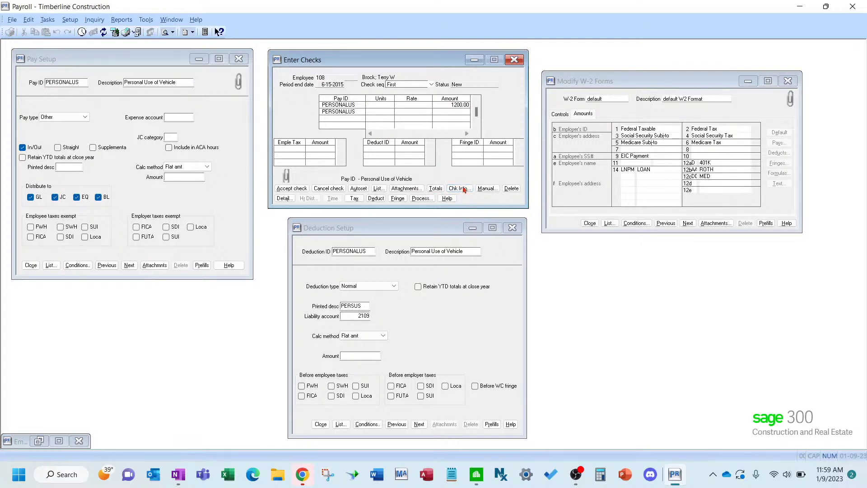
Process the check with the Check calculation frequency and acknowledge the negative net pay warning.
{"action": "left_click", "coordinate": [423, 199]}
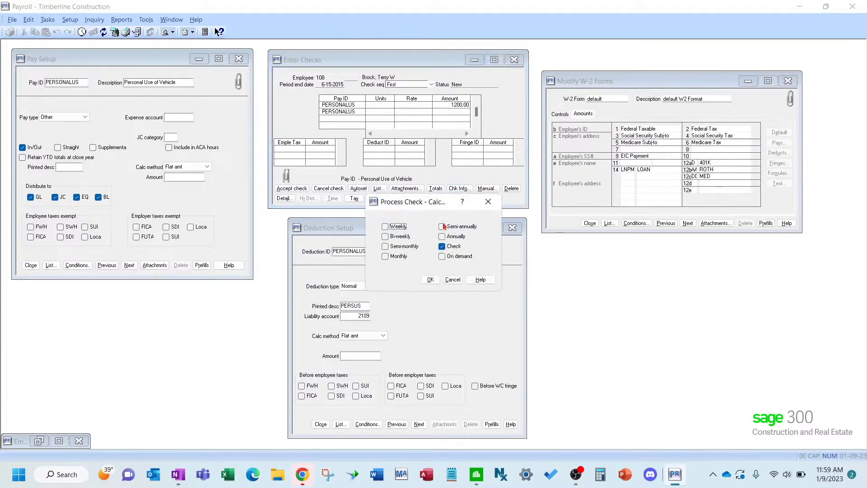
{"action": "left_click", "coordinate": [453, 248]}
{"action": "left_click", "coordinate": [431, 281]}
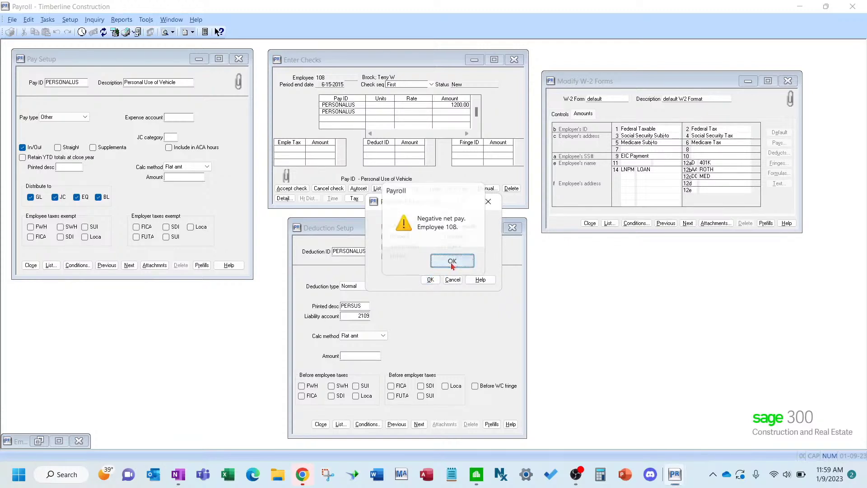
{"action": "left_click", "coordinate": [451, 258]}
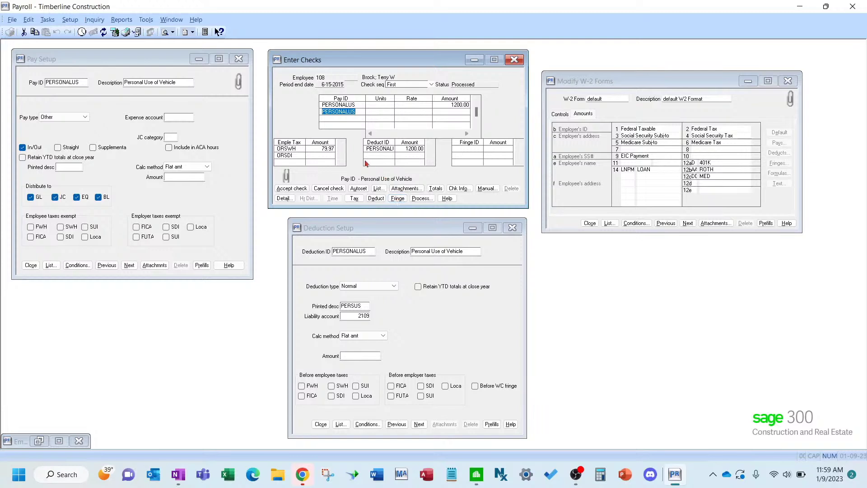
Set the check's employee tax amounts for FWH, SOC and MED to 0.
{"action": "left_click", "coordinate": [326, 148]}
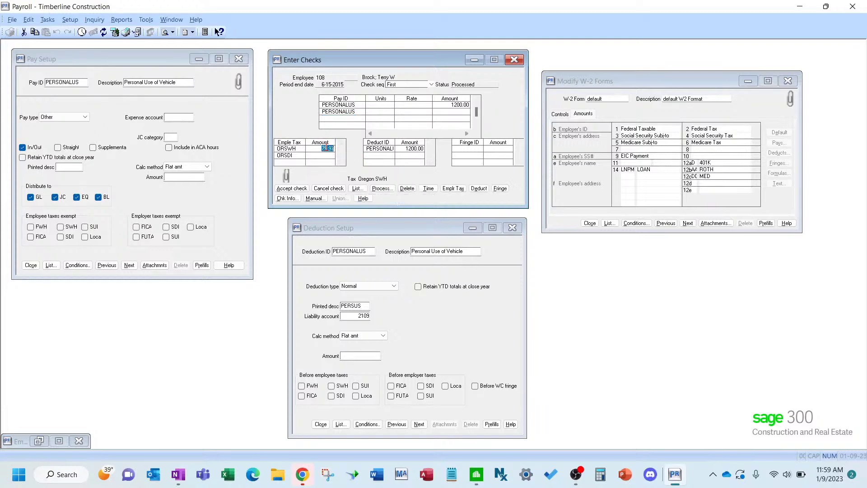
{"action": "left_click", "coordinate": [341, 146]}
{"action": "left_click", "coordinate": [341, 145]}
{"action": "left_click", "coordinate": [341, 145]}
{"action": "left_click", "coordinate": [341, 145]}
{"action": "left_click", "coordinate": [314, 150]}
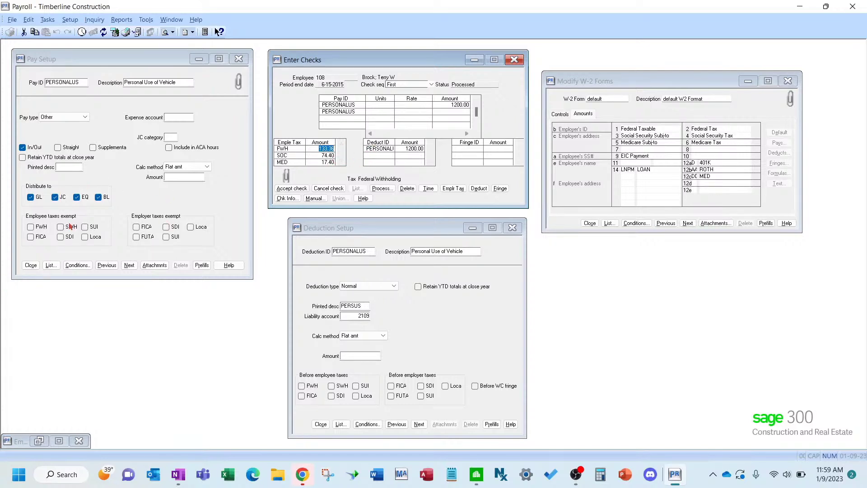
{"action": "type", "text": "0"}
{"action": "left_click", "coordinate": [314, 155]}
{"action": "type", "text": "0"}
{"action": "left_click", "coordinate": [329, 161]}
{"action": "type", "text": "0"}
Set the check's Oregon state withholding (ORSWH) amount to 0.
{"action": "left_click", "coordinate": [341, 162]}
{"action": "left_click", "coordinate": [342, 163]}
{"action": "left_click", "coordinate": [341, 162]}
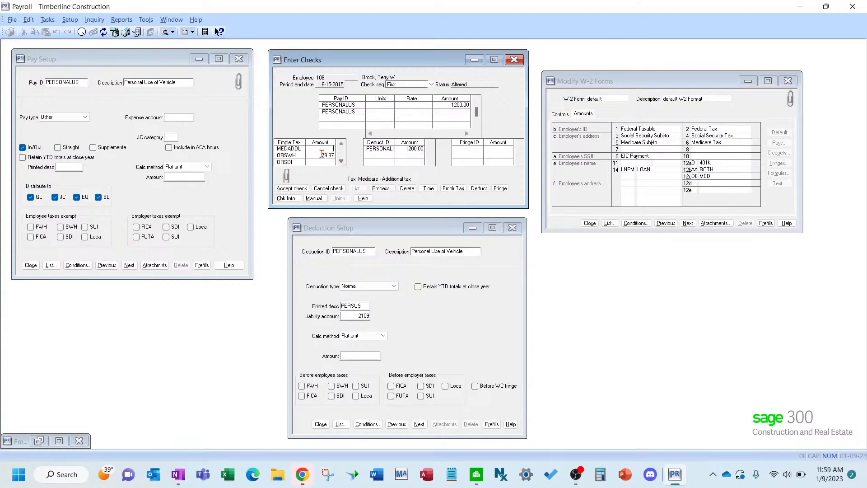
{"action": "left_click", "coordinate": [321, 155]}
{"action": "type", "text": "0"}
Look over the edited employee tax lines, reprocess the altered check, and accept it.
{"action": "left_click", "coordinate": [342, 143]}
{"action": "left_click", "coordinate": [341, 143]}
{"action": "left_click", "coordinate": [342, 144]}
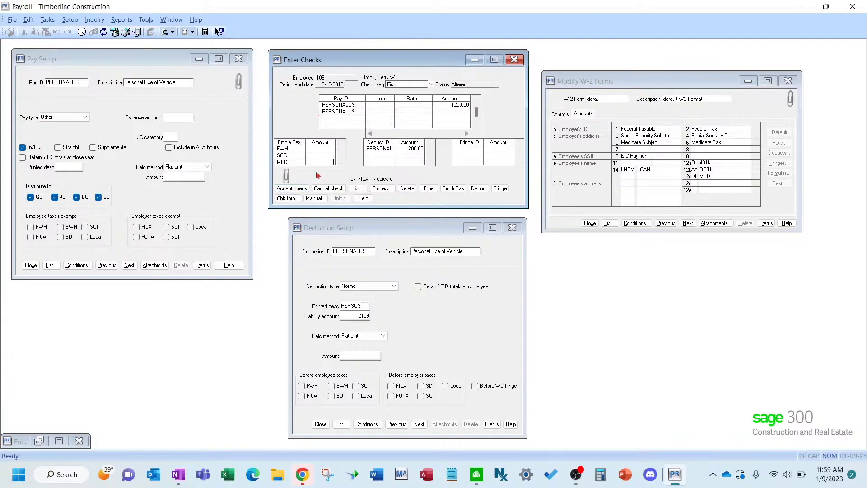
{"action": "left_click", "coordinate": [374, 187]}
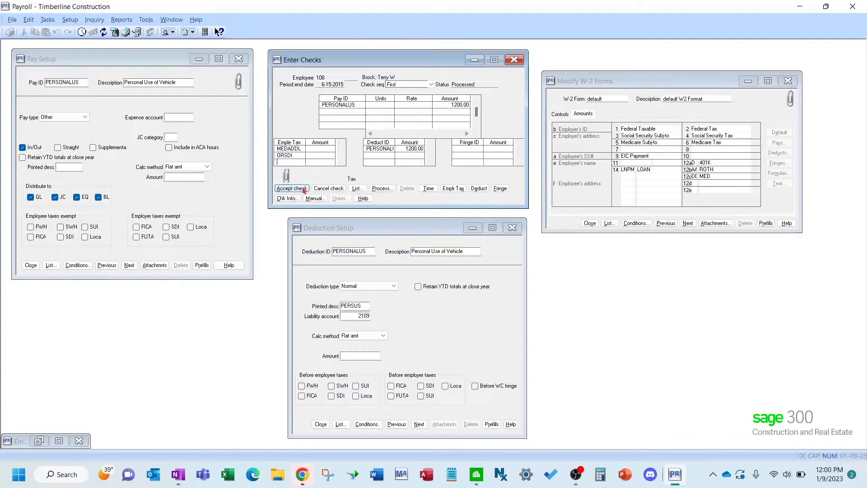
{"action": "left_click", "coordinate": [304, 190]}
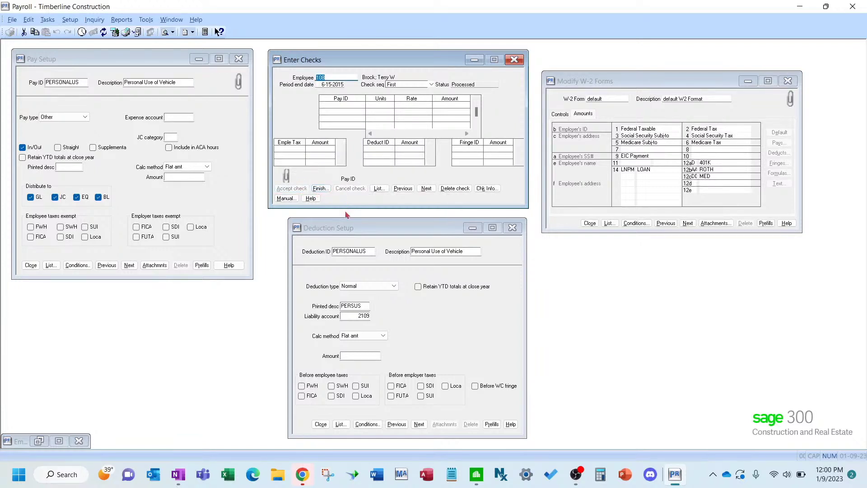
Reopen the accepted check and review its pay, deduction and employer tax totals in Check Information.
{"action": "key", "text": "Tab"}
{"action": "key", "text": "Tab"}
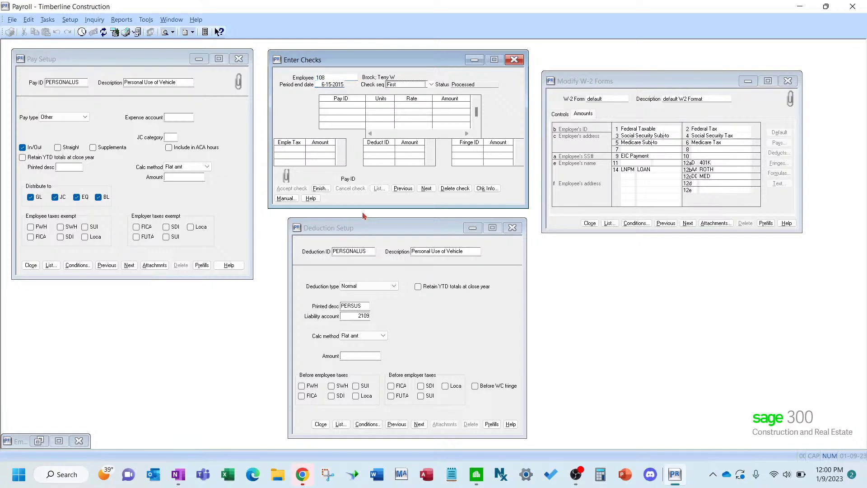
{"action": "key", "text": "Tab"}
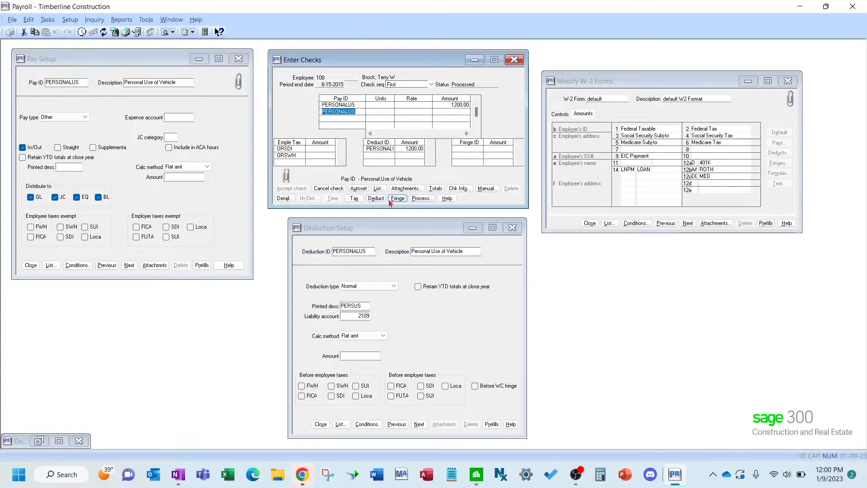
{"action": "left_click", "coordinate": [459, 190]}
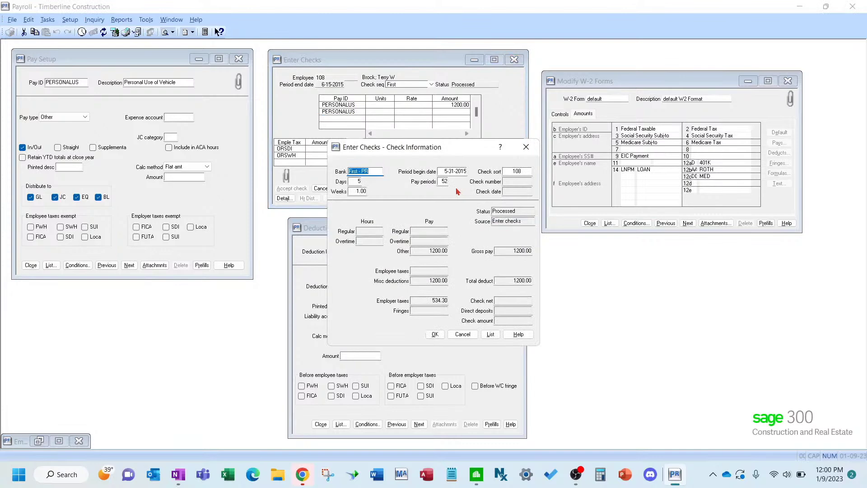
{"action": "left_click", "coordinate": [460, 335]}
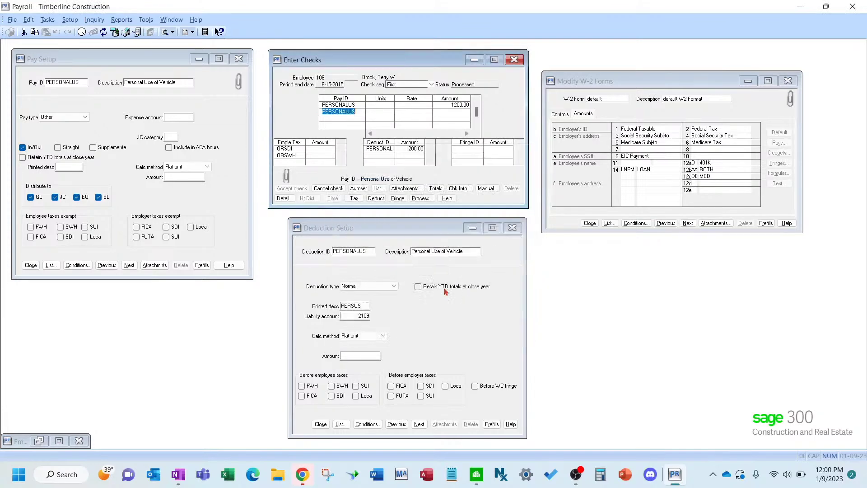
{"action": "left_click", "coordinate": [459, 189]}
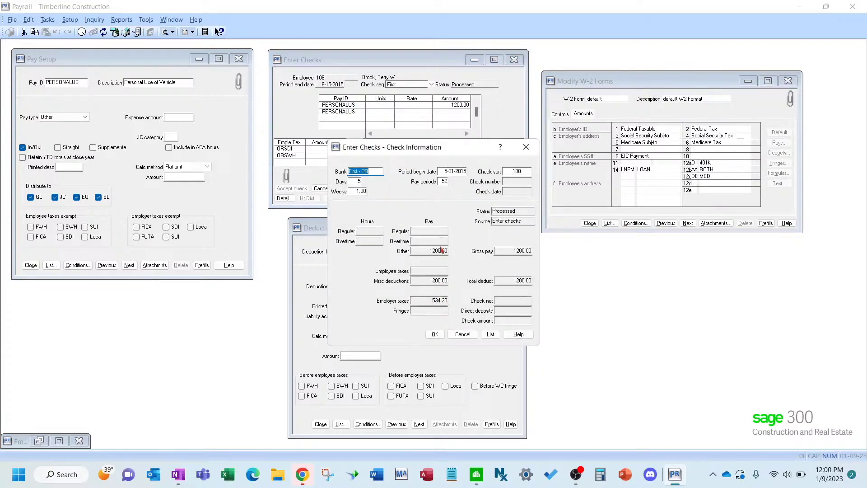
{"action": "left_click", "coordinate": [434, 334]}
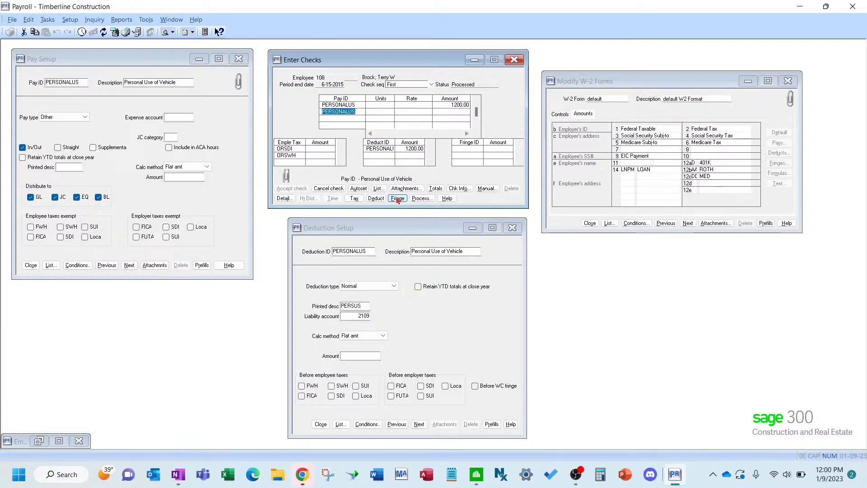
Display the check's employer taxes and set the Oregon SUI (ORSUI_E) amount to 0.
{"action": "left_click", "coordinate": [354, 199]}
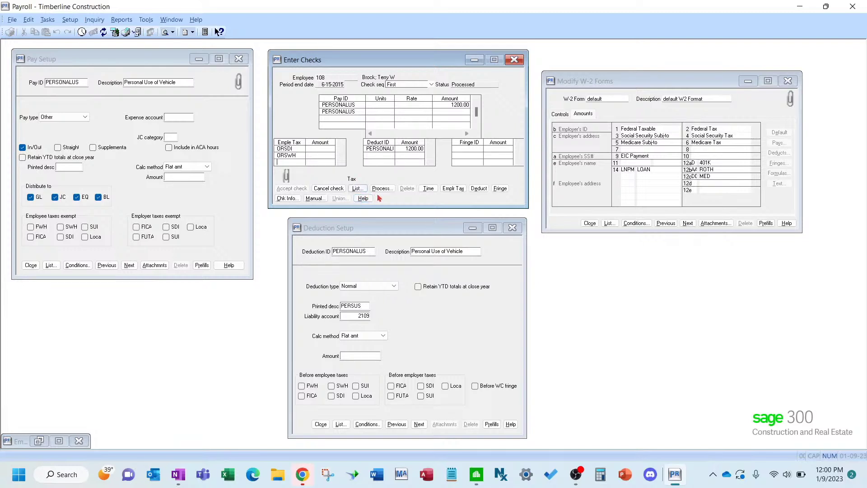
{"action": "left_click", "coordinate": [453, 189]}
{"action": "left_click", "coordinate": [318, 155]}
{"action": "type", "text": "0"}
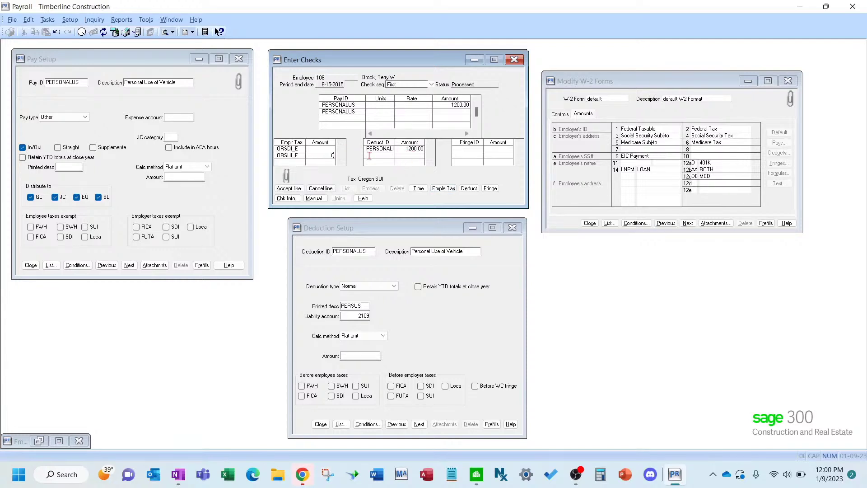
{"action": "left_click", "coordinate": [330, 149]}
Clear the employer tax amounts for SOC_E, MED_E and FUTA_E on the same check.
{"action": "left_click", "coordinate": [342, 144]}
{"action": "left_click", "coordinate": [342, 144]}
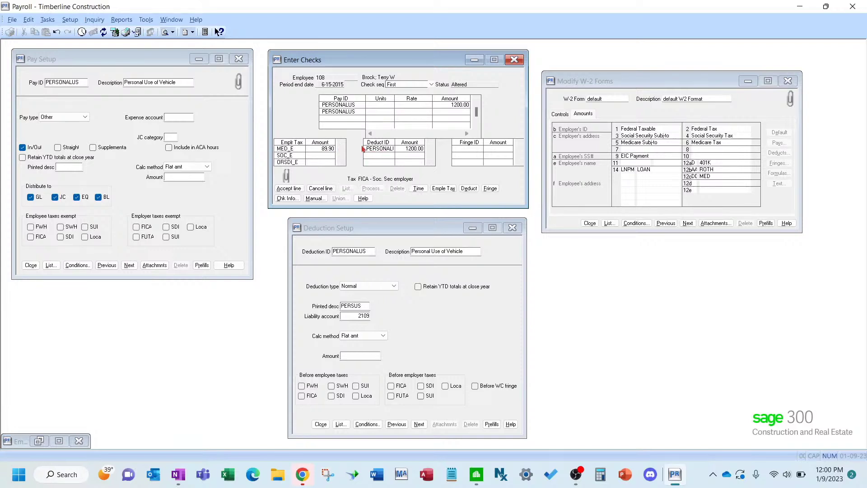
{"action": "left_click", "coordinate": [341, 144]}
{"action": "left_click", "coordinate": [309, 155]}
{"action": "key", "text": "Delete"}
{"action": "left_click", "coordinate": [324, 149]}
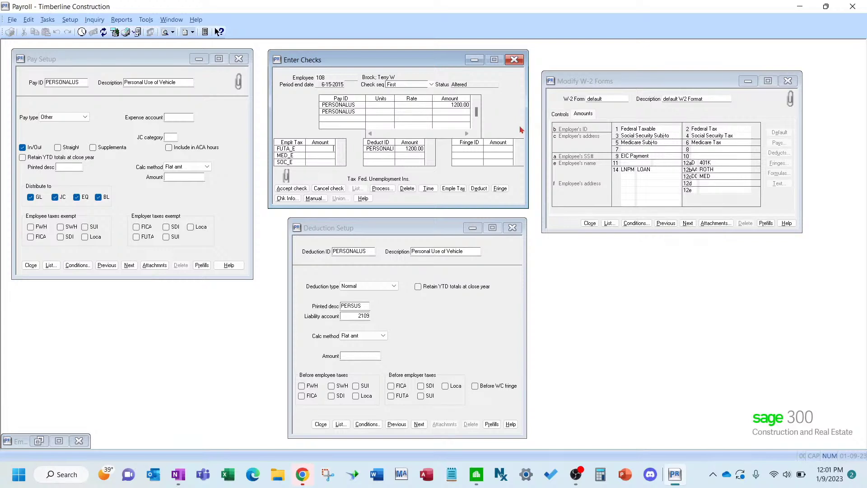
Reprocess the check with the edited employer taxes and review its totals in Check Information.
{"action": "left_click", "coordinate": [292, 189]}
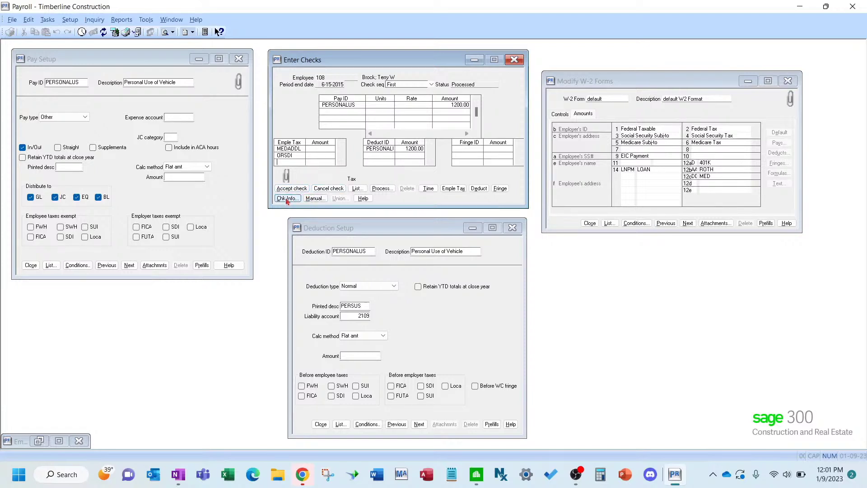
{"action": "left_click", "coordinate": [288, 199]}
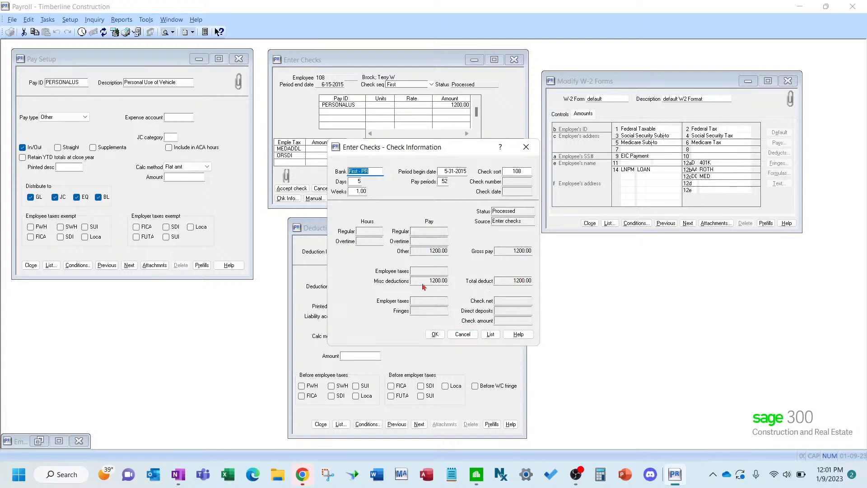
Close the check information and mark the check as manual, entering its check number and date.
{"action": "left_click", "coordinate": [435, 335]}
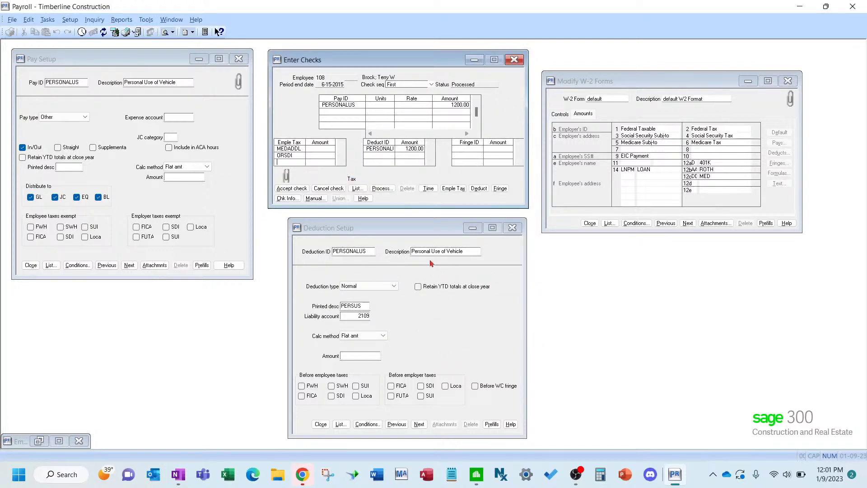
{"action": "left_click", "coordinate": [315, 199]}
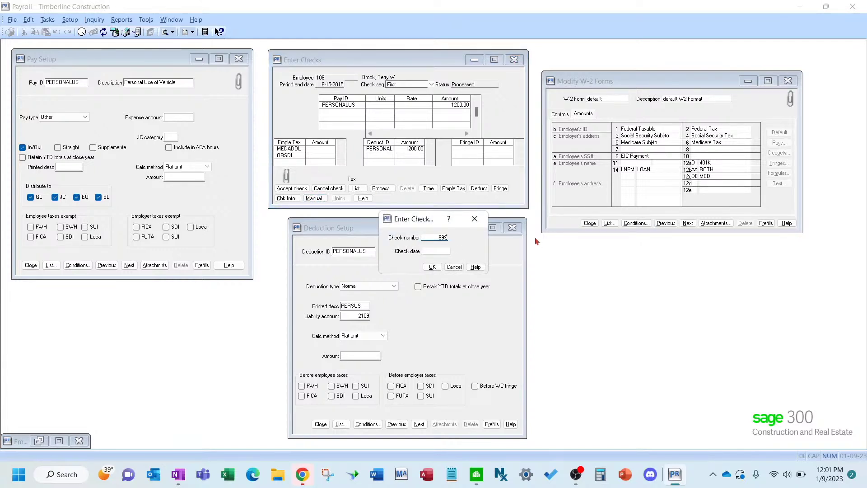
{"action": "key", "text": "Tab"}
{"action": "left_click", "coordinate": [434, 268]}
{"action": "left_click", "coordinate": [487, 270]}
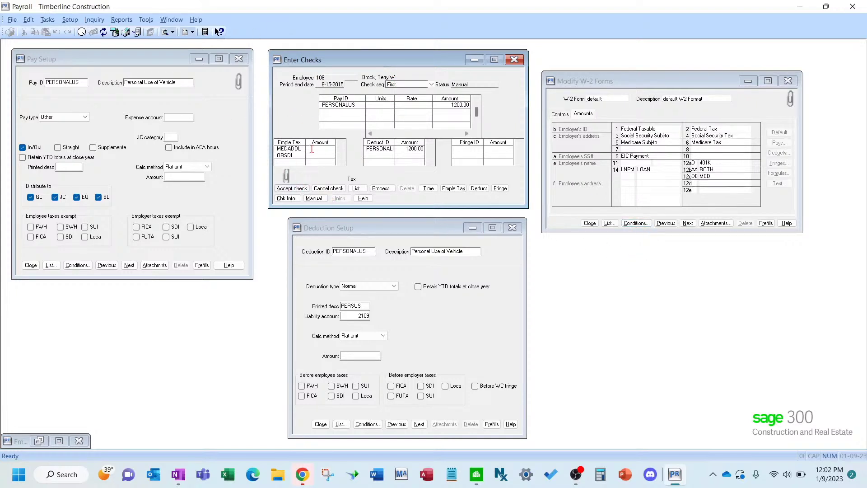
Accept the manual check, finish check entry and start the report to the print file.
{"action": "left_click", "coordinate": [321, 199]}
{"action": "left_click", "coordinate": [312, 189]}
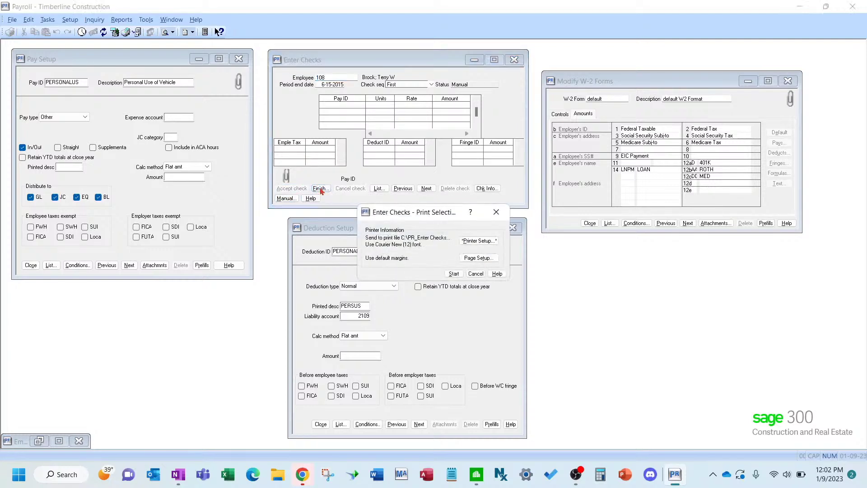
{"action": "left_click", "coordinate": [454, 274]}
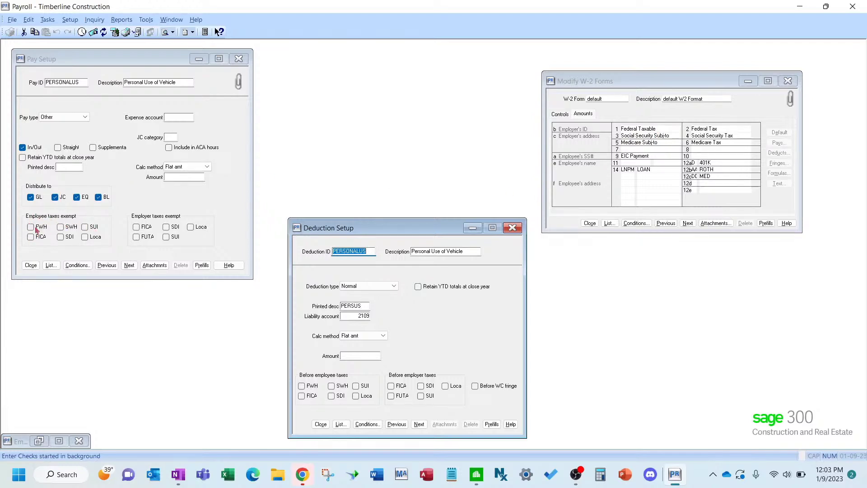
Enter the text description VEH in the second row of Box 14 on the default W-2 form.
{"action": "left_click", "coordinate": [626, 174]}
{"action": "left_click", "coordinate": [659, 190]}
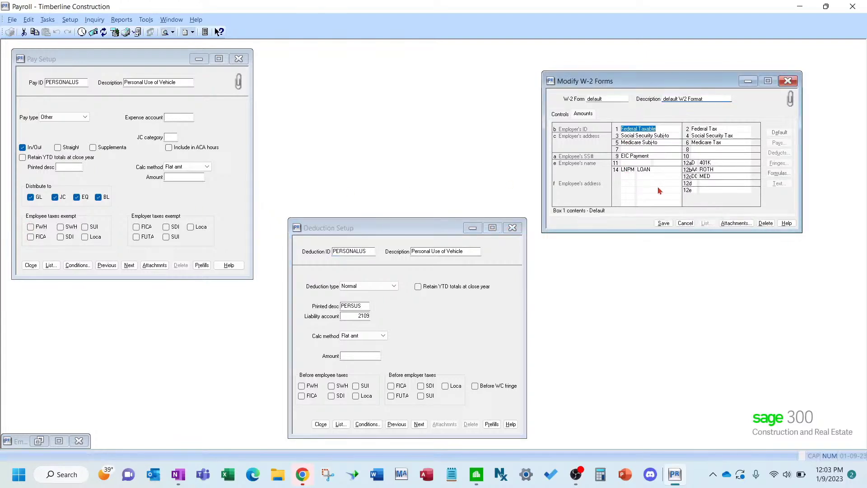
{"action": "left_click", "coordinate": [630, 180]}
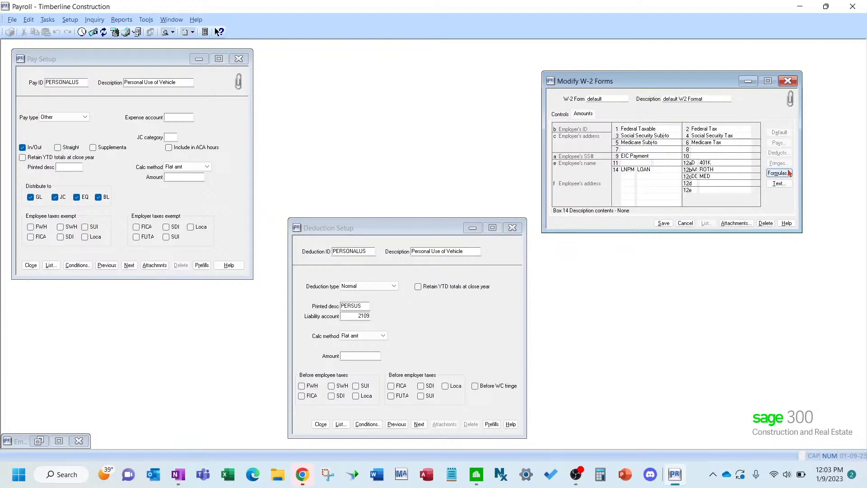
{"action": "type", "text": "v"}
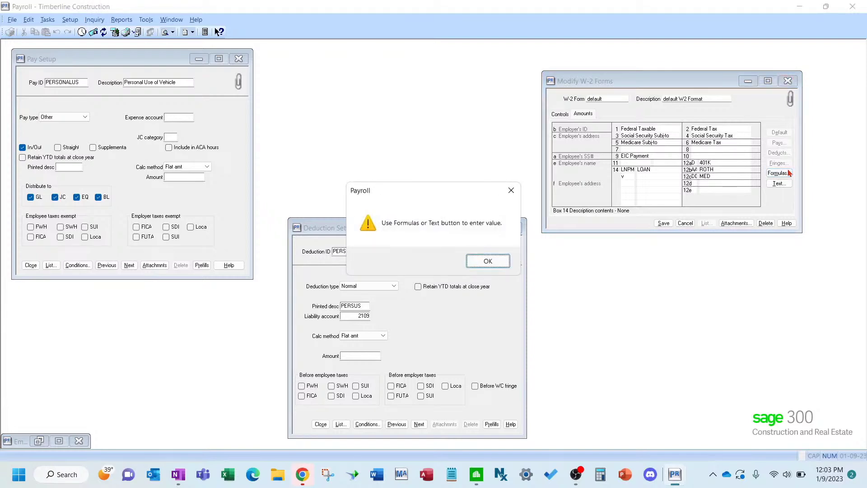
{"action": "left_click", "coordinate": [489, 266]}
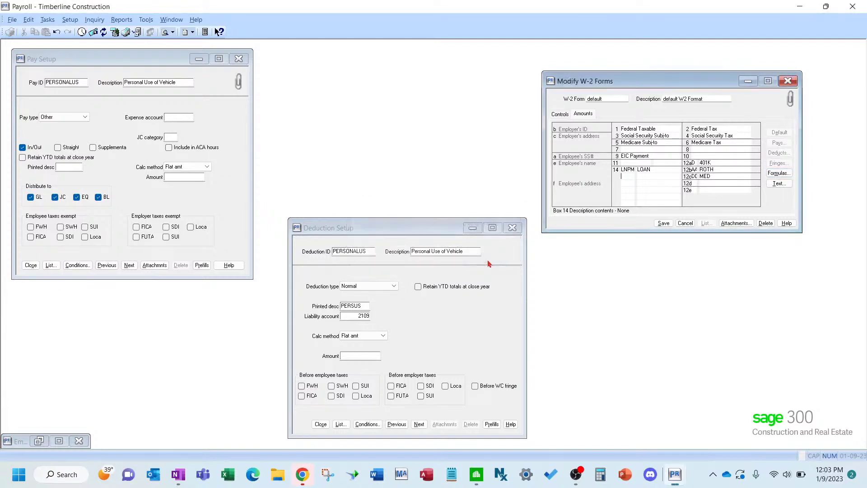
{"action": "left_click", "coordinate": [789, 183]}
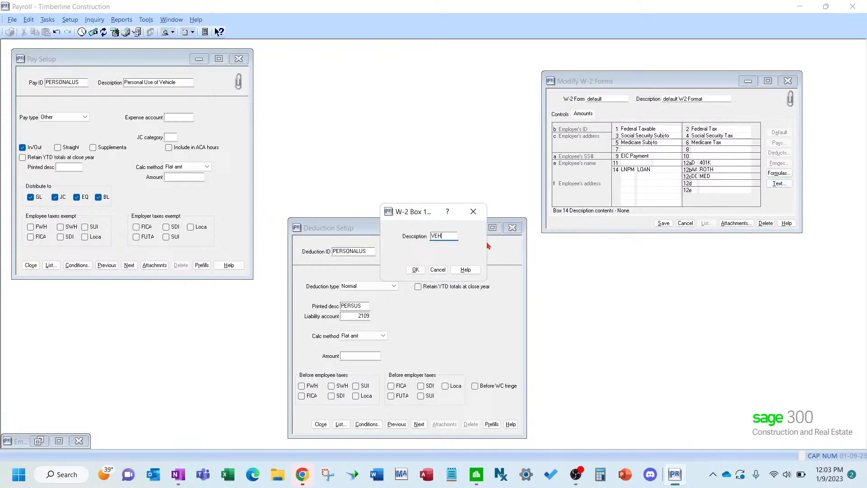
{"action": "left_click", "coordinate": [415, 270]}
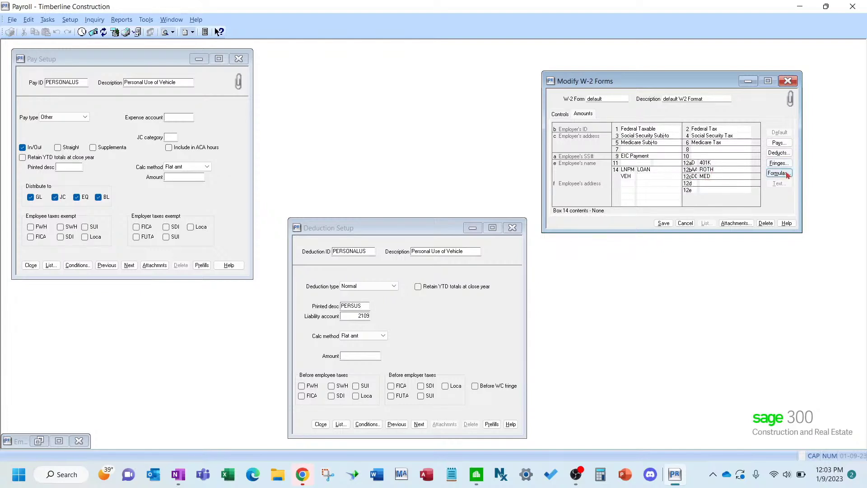
Assign the PERSONALUS pay as the Box 14 contents for VEH and save the W-2 form.
{"action": "left_click", "coordinate": [779, 143]}
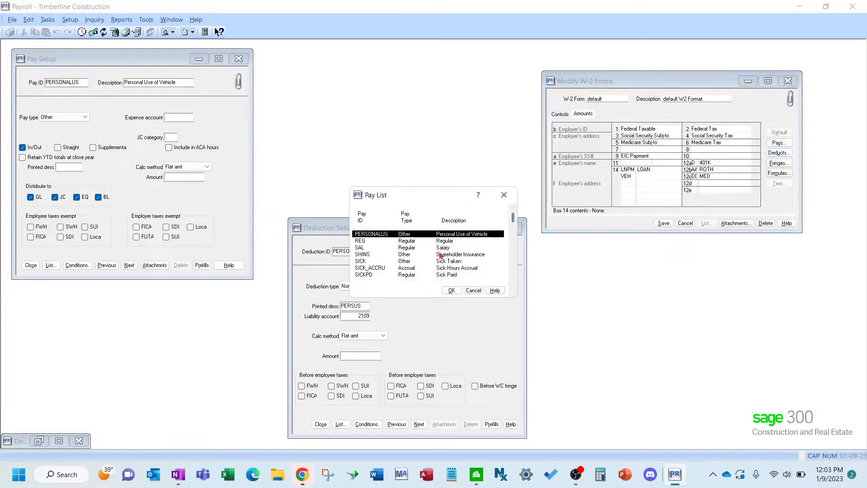
{"action": "double_click", "coordinate": [425, 235]}
{"action": "left_click", "coordinate": [664, 223]}
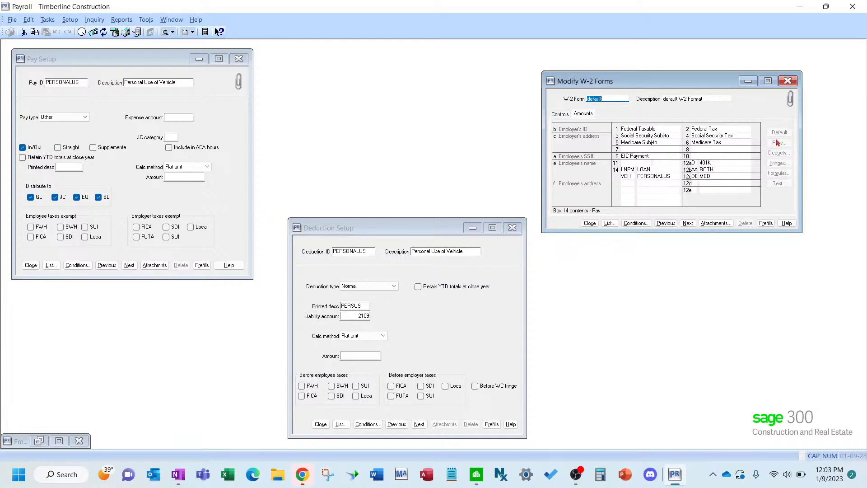
Reopen the default W-2 form and check the contents and description types of the VEH row in Box 14.
{"action": "key", "text": "Tab"}
{"action": "key", "text": "Tab"}
{"action": "left_click", "coordinate": [659, 176]}
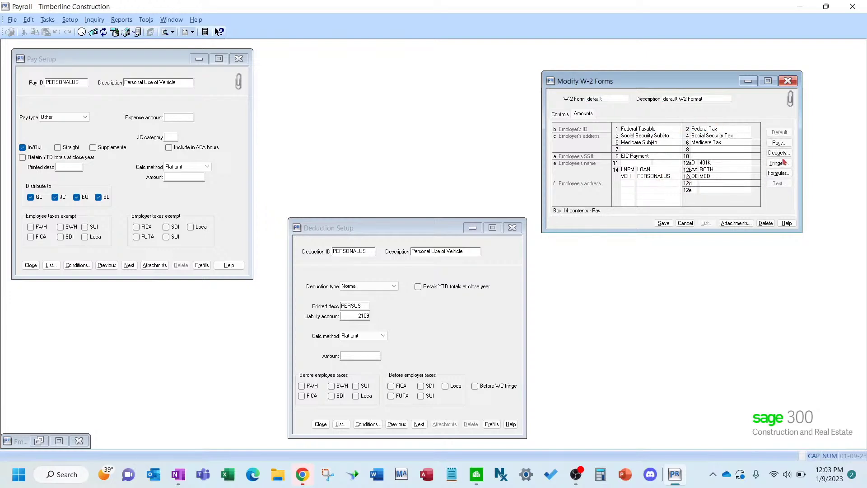
{"action": "left_click", "coordinate": [629, 176]}
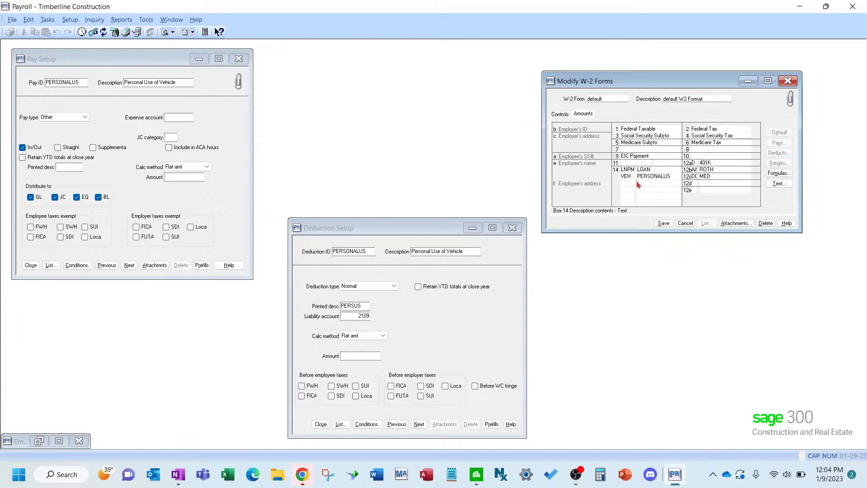
{"action": "left_click", "coordinate": [694, 185]}
{"action": "type", "text": "R"}
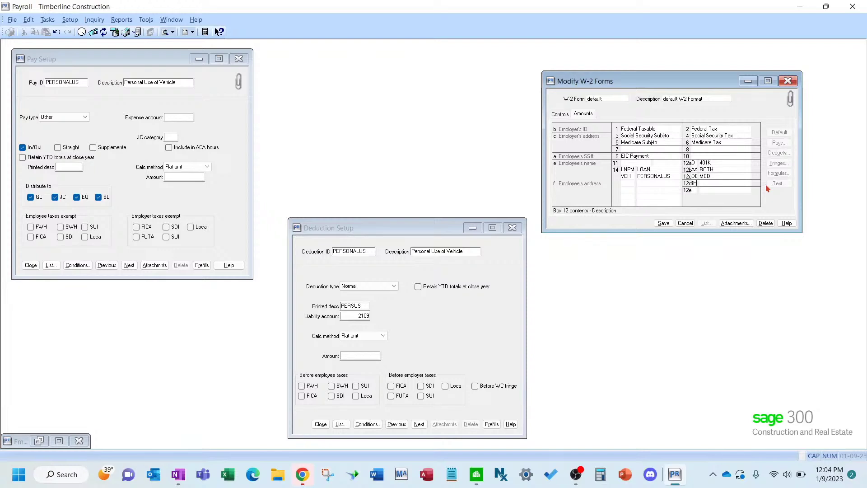
{"action": "left_click", "coordinate": [716, 183]}
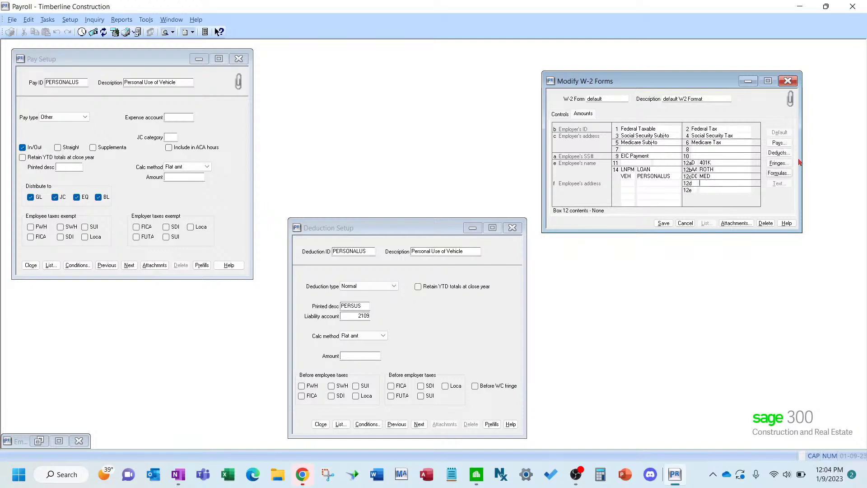
{"action": "left_click", "coordinate": [779, 153]}
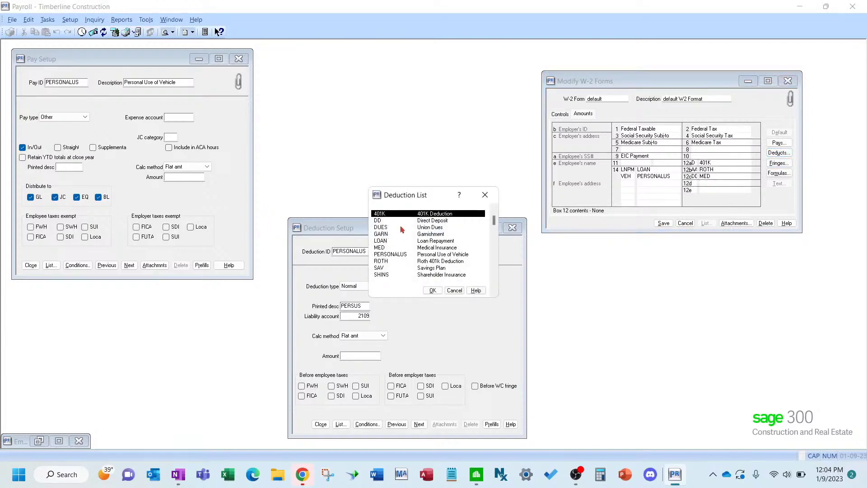
{"action": "left_click", "coordinate": [455, 291]}
Enter the text description DUES in the third row of Box 14, below VEH.
{"action": "left_click", "coordinate": [631, 181]}
{"action": "type", "text": "D"}
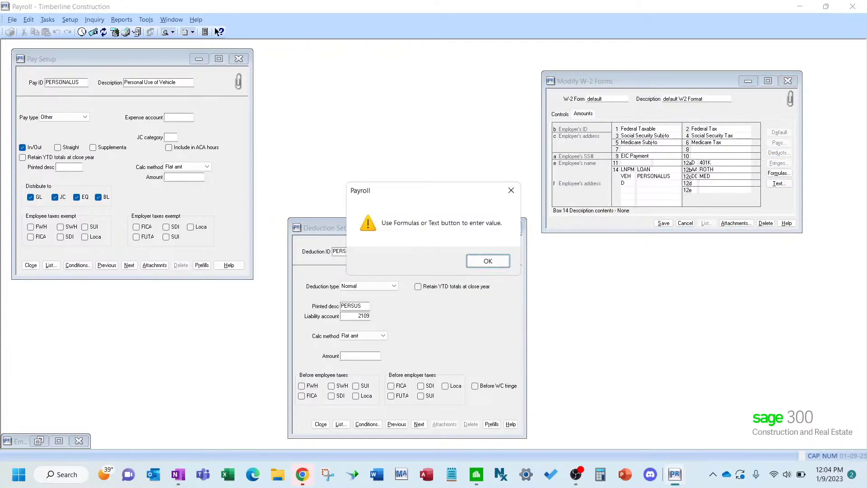
{"action": "left_click", "coordinate": [499, 260]}
{"action": "left_click", "coordinate": [780, 184]}
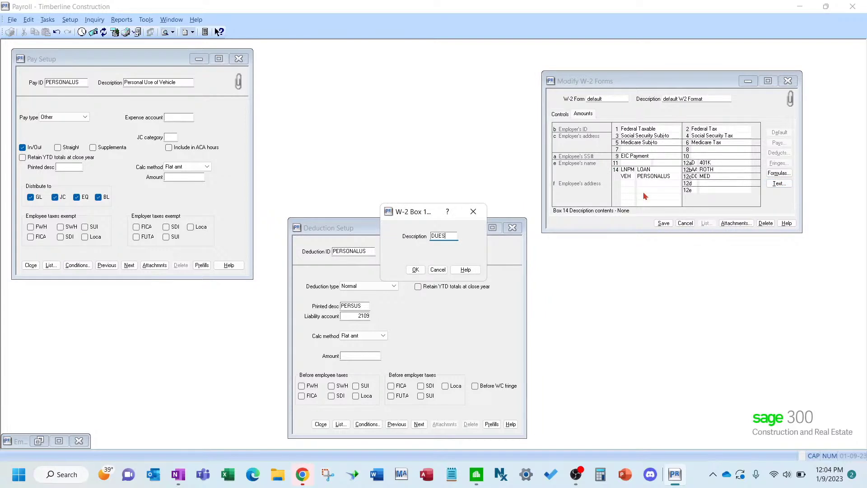
{"action": "left_click", "coordinate": [415, 270]}
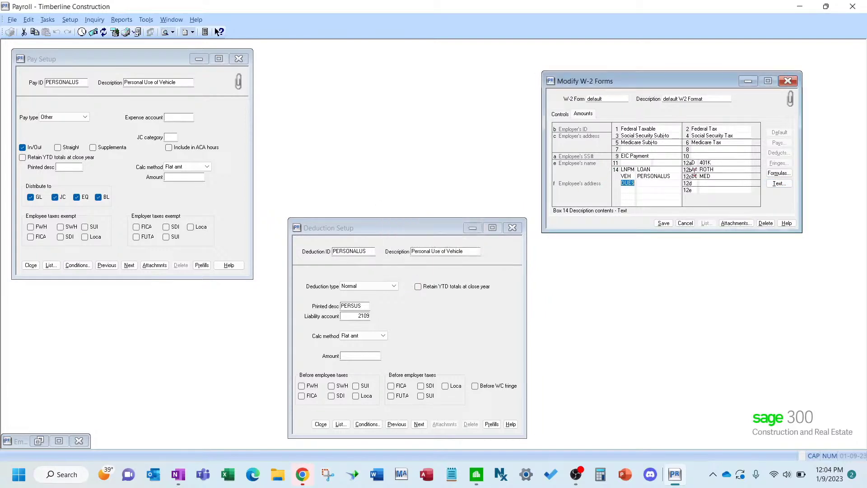
Assign the DUES (Union Dues) deduction as the Box 14 contents for the DUES row and save the W-2 form.
{"action": "left_click", "coordinate": [653, 182]}
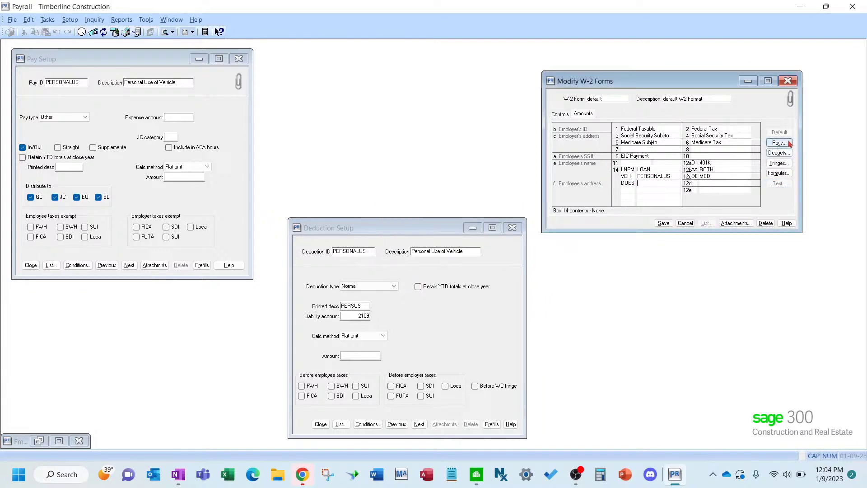
{"action": "left_click", "coordinate": [788, 153]}
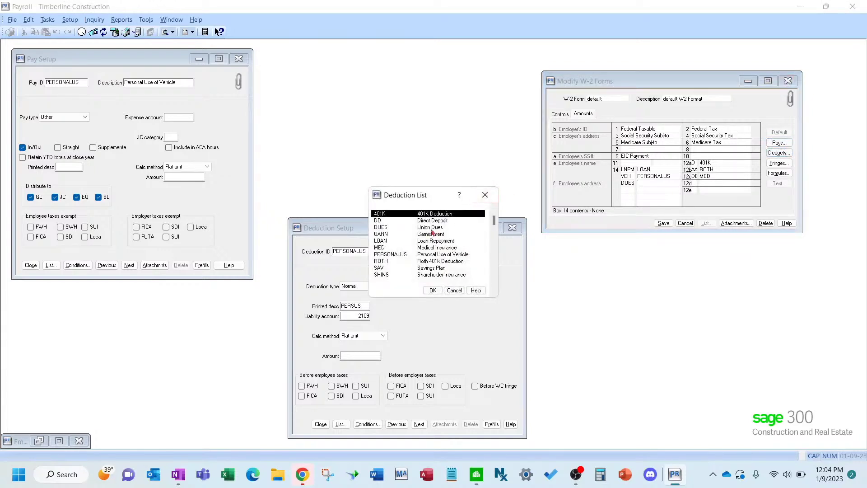
{"action": "double_click", "coordinate": [404, 229]}
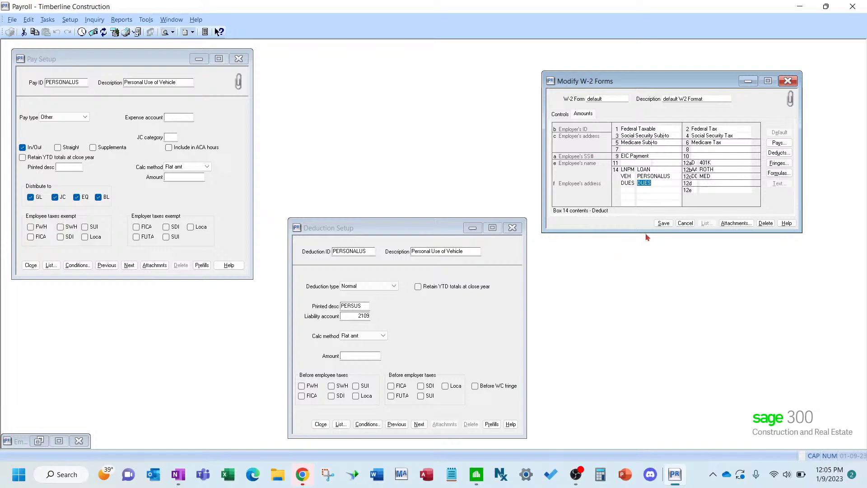
{"action": "left_click", "coordinate": [665, 224]}
{"action": "key", "text": "Return"}
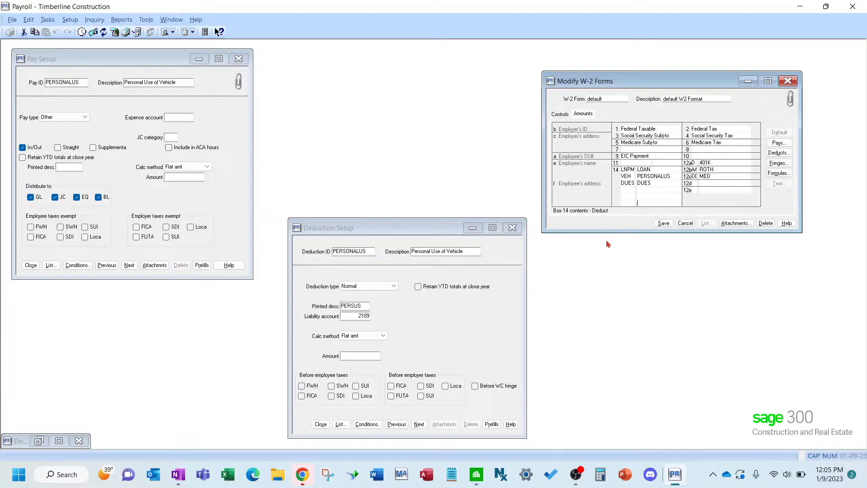